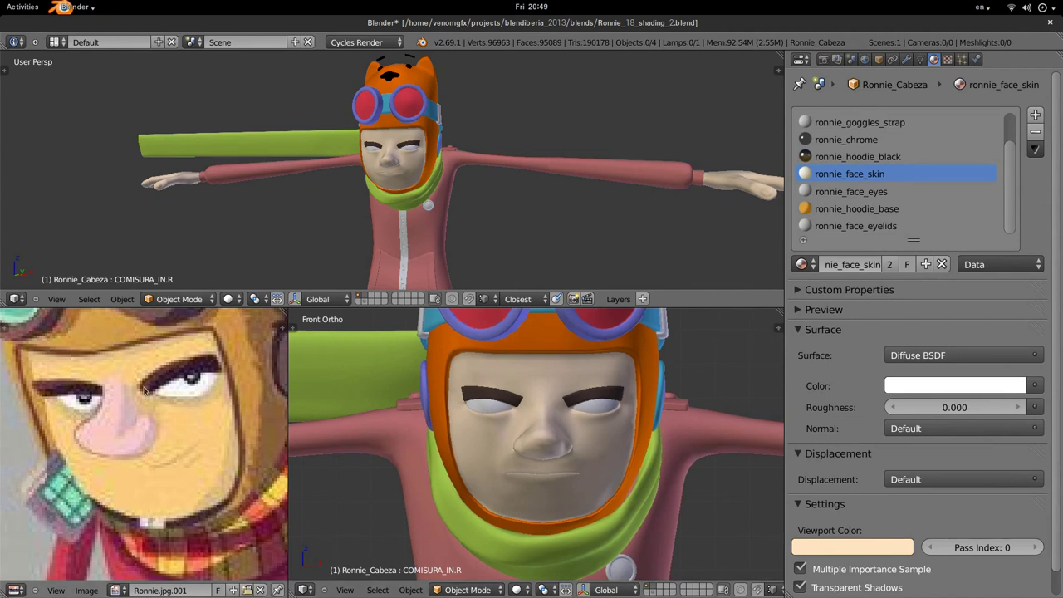
Step: Reframe the reference picture on the face and orbit the model to an angled view
{"action": "scroll", "coordinate": [161, 397], "scroll_direction": "up", "scroll_amount": 2}
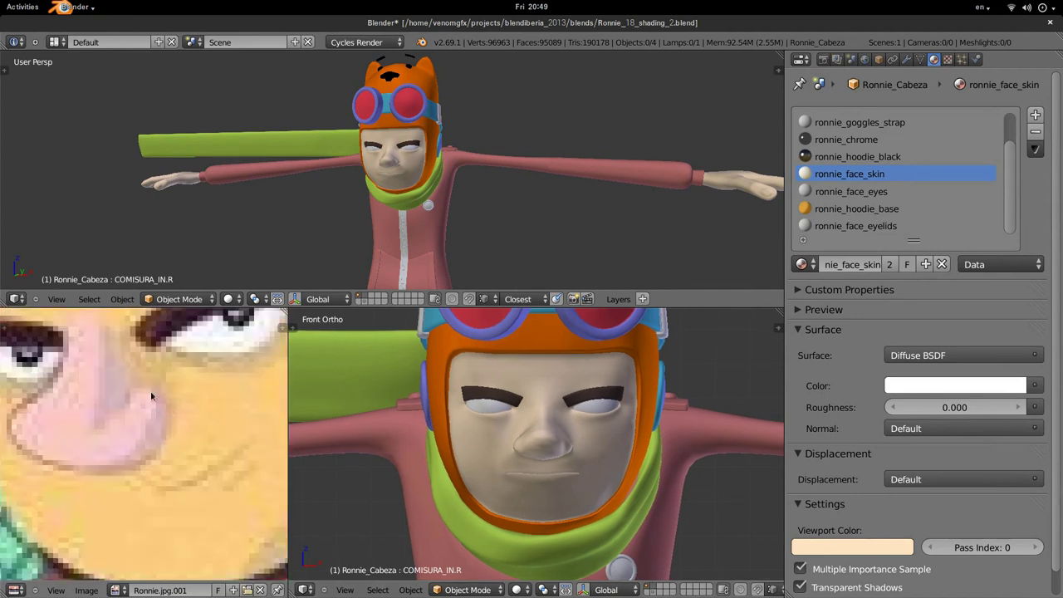
{"action": "scroll", "coordinate": [170, 397], "scroll_direction": "up", "scroll_amount": 2}
{"action": "scroll", "coordinate": [174, 395], "scroll_direction": "down", "scroll_amount": 2}
{"action": "scroll", "coordinate": [171, 410], "scroll_direction": "down", "scroll_amount": 1}
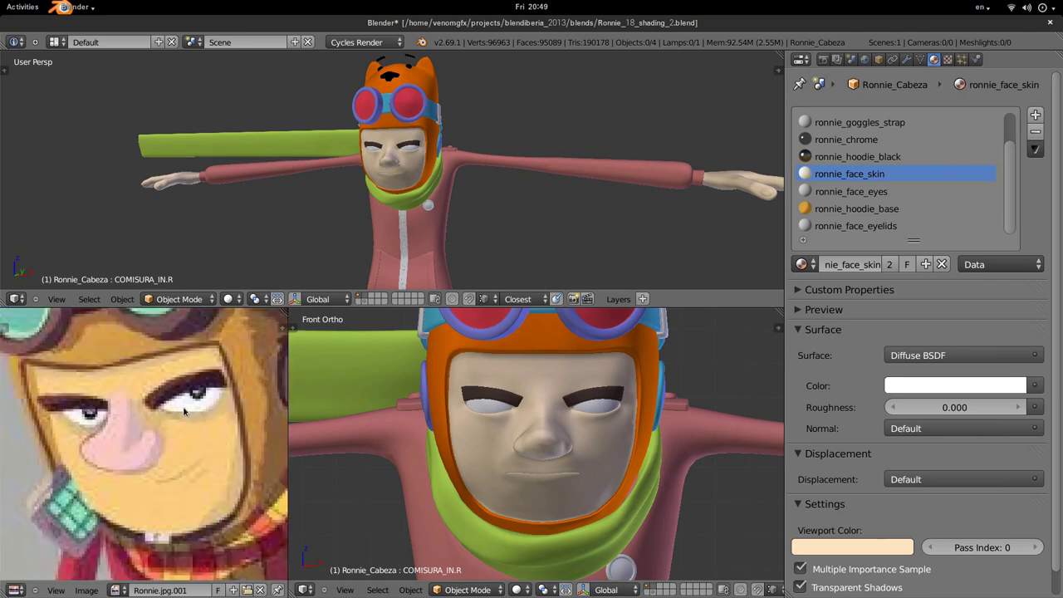
{"action": "scroll", "coordinate": [171, 409], "scroll_direction": "down", "scroll_amount": 1}
{"action": "mouse_move", "coordinate": [179, 428]}
{"action": "middle_mouse_down"}
{"action": "mouse_move", "coordinate": [196, 422]}
{"action": "mouse_move", "coordinate": [202, 432]}
{"action": "middle_mouse_up"}
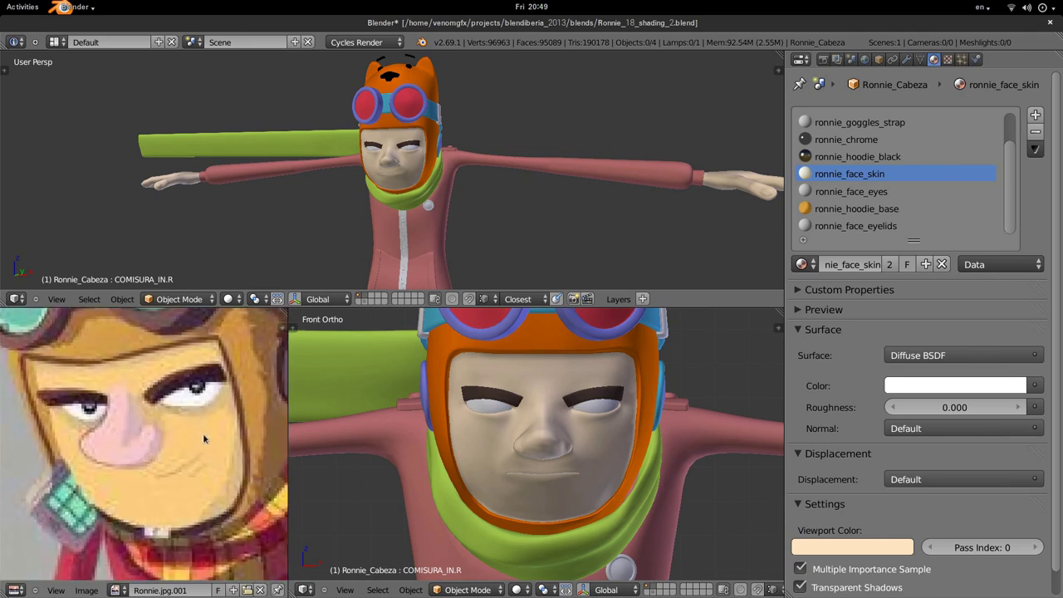
{"action": "scroll", "coordinate": [642, 446], "scroll_direction": "up", "scroll_amount": 4}
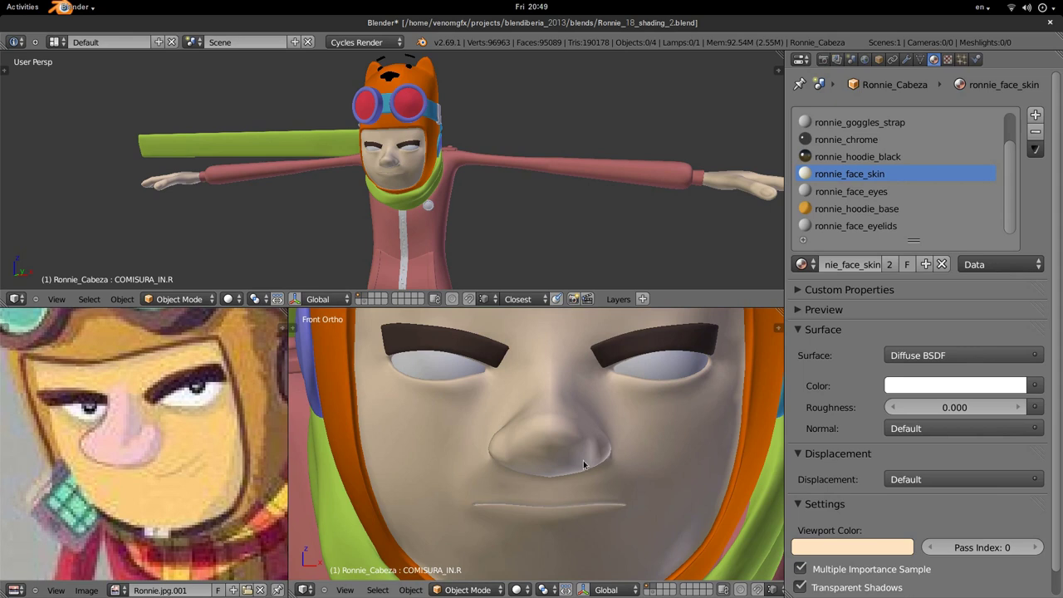
{"action": "mouse_move", "coordinate": [583, 460]}
{"action": "middle_mouse_down"}
{"action": "mouse_move", "coordinate": [502, 448]}
{"action": "mouse_move", "coordinate": [514, 446]}
{"action": "middle_mouse_up"}
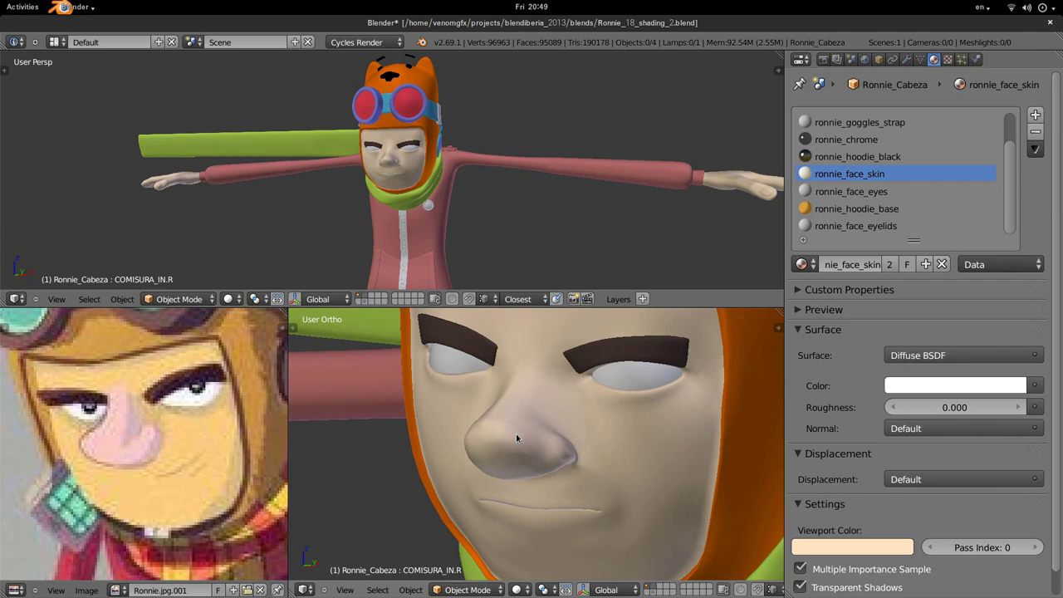
{"action": "scroll", "coordinate": [576, 412], "scroll_direction": "down", "scroll_amount": 2}
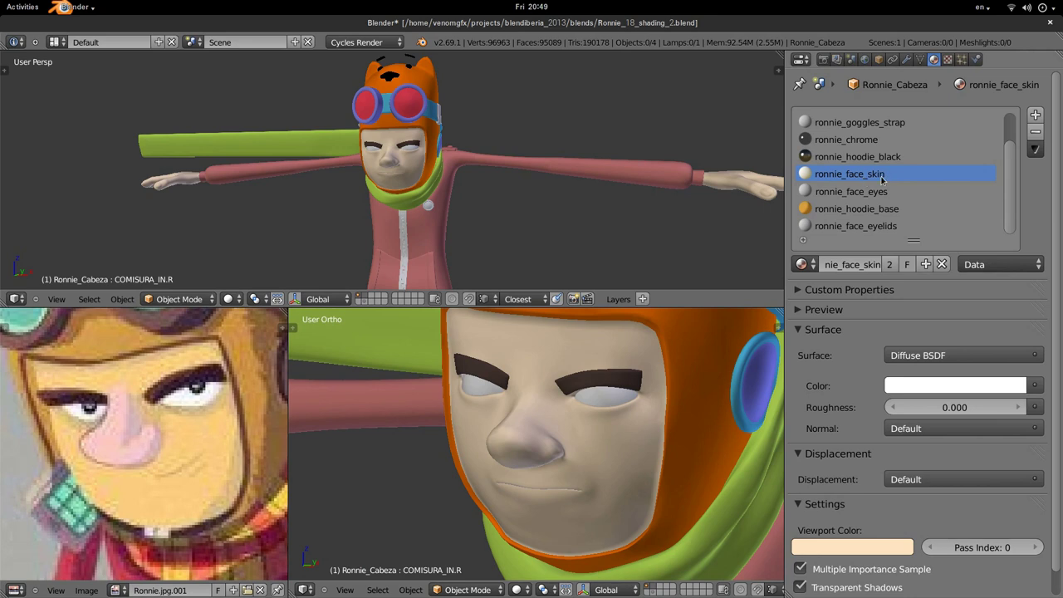
{"action": "scroll", "coordinate": [559, 408], "scroll_direction": "up", "scroll_amount": 1}
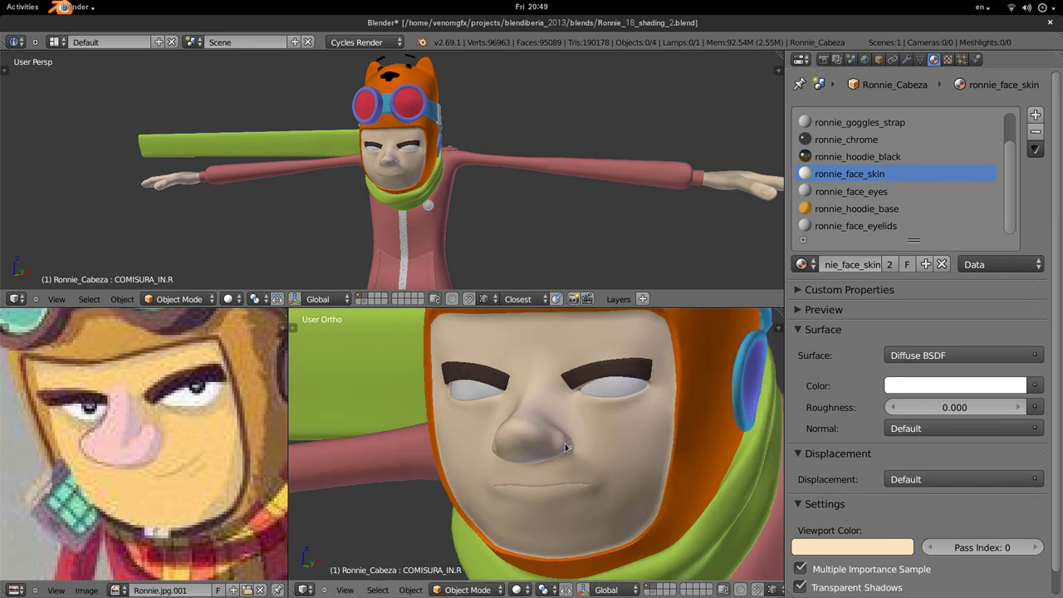
Step: Set the top viewport to Rendered shading for a live Cycles preview
{"action": "left_click", "coordinate": [230, 299]}
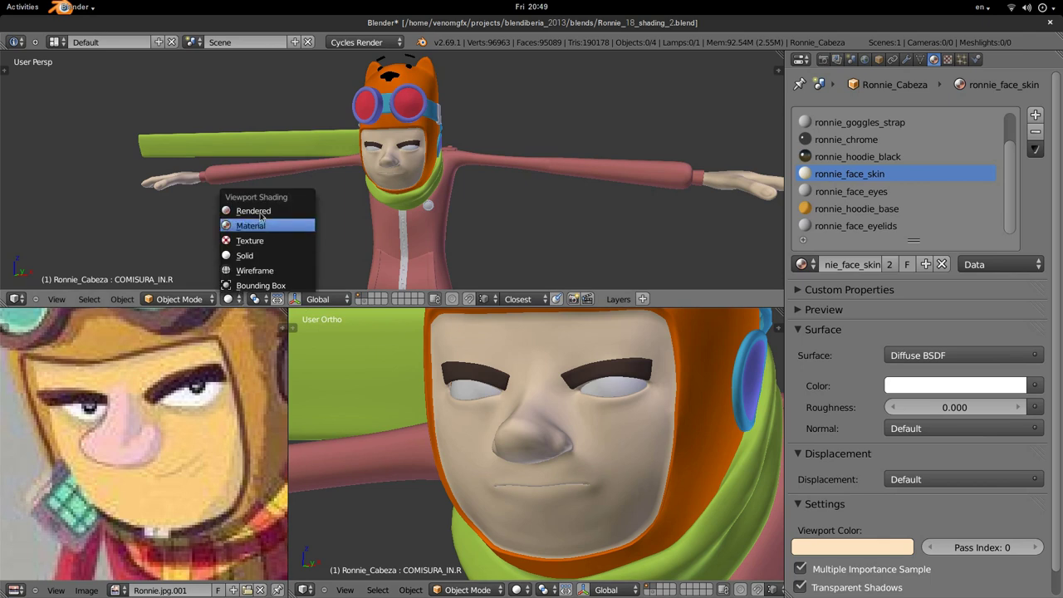
{"action": "left_click", "coordinate": [227, 255]}
{"action": "left_click", "coordinate": [229, 299]}
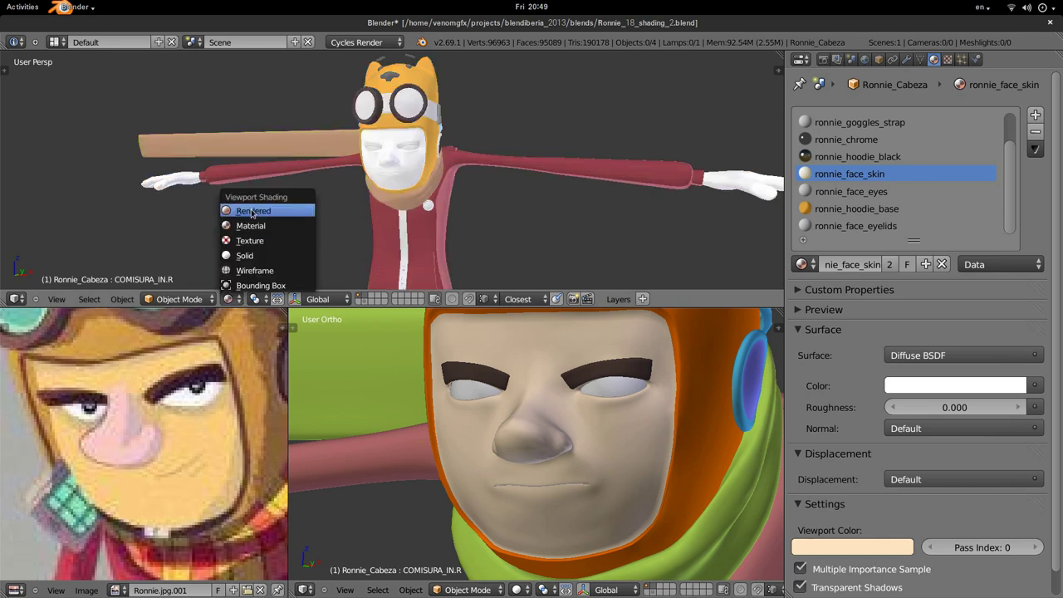
{"action": "key", "text": "Return"}
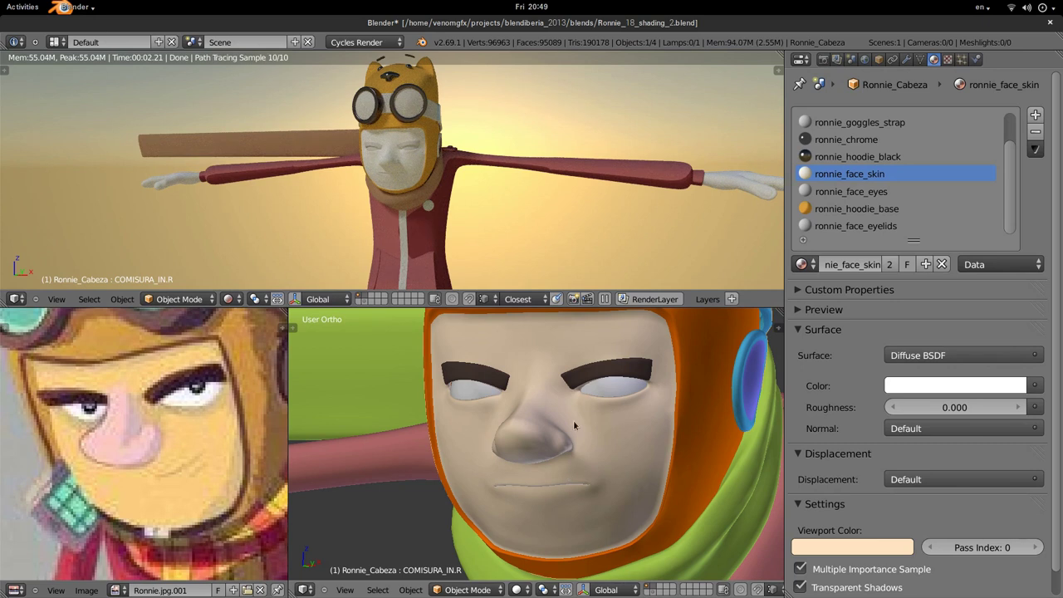
{"action": "left_click", "coordinate": [467, 590]}
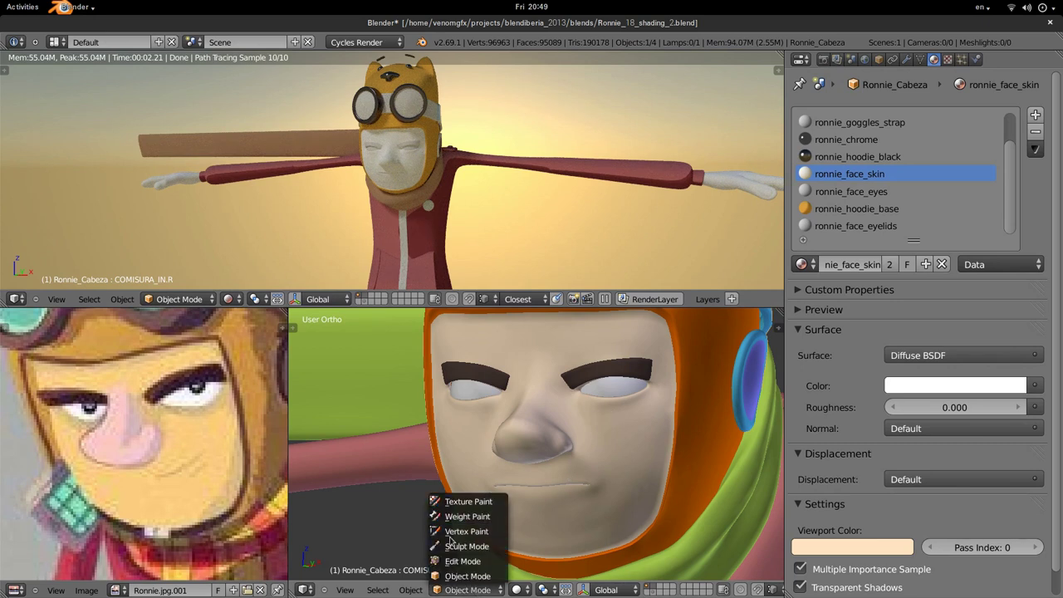
Step: Enter Vertex Paint in an enlarged lower view with brush settings showing (radius 98, strength 1.000)
{"action": "left_click", "coordinate": [493, 533]}
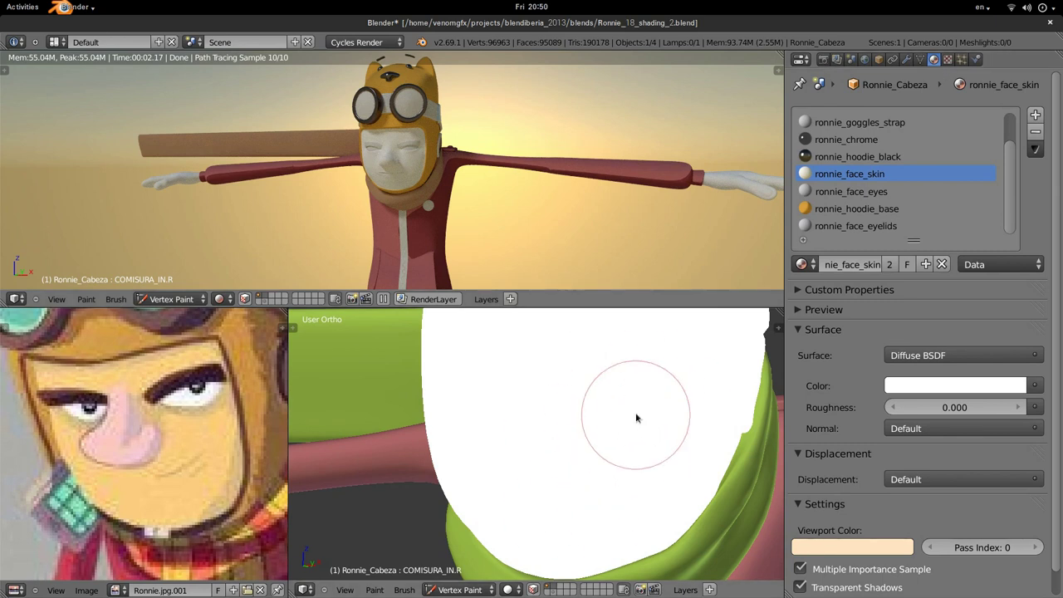
{"action": "key", "text": "KP_6"}
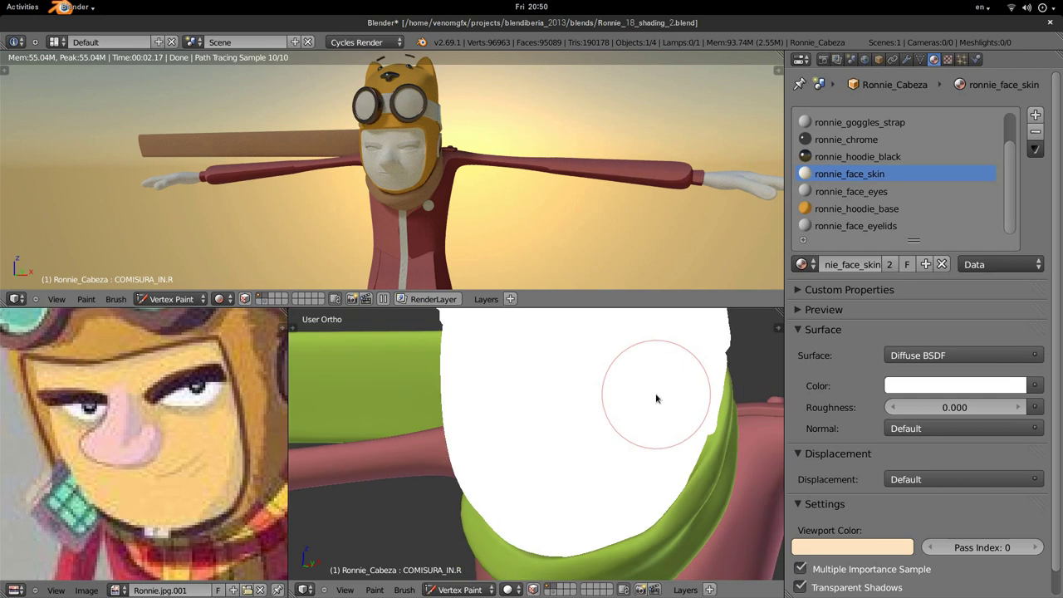
{"action": "key", "text": "KP_8"}
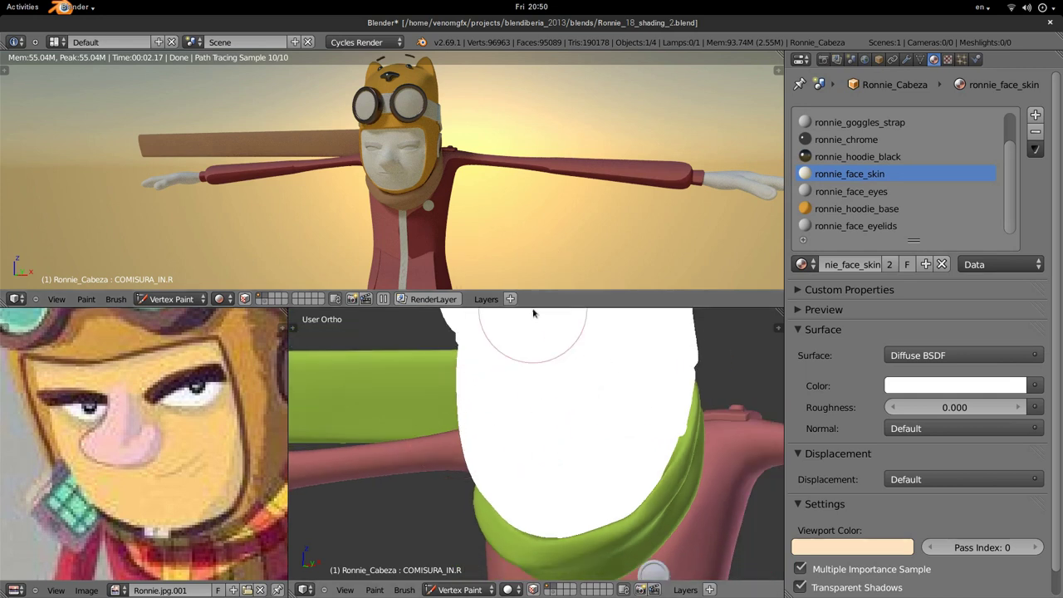
{"action": "left_click_drag", "start_coordinate": [534, 307], "coordinate": [536, 208]}
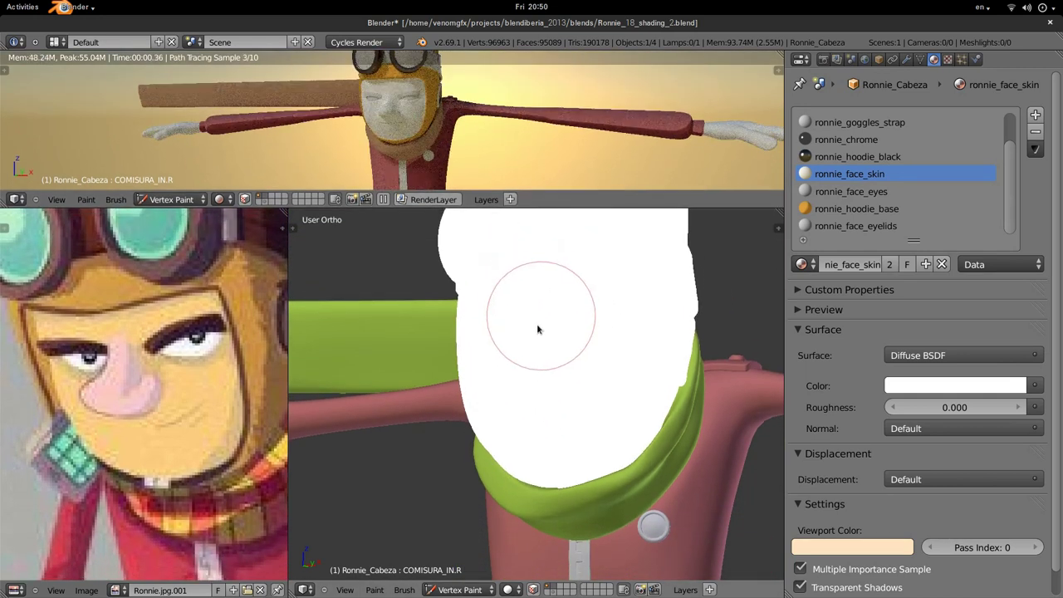
{"action": "key", "text": "t"}
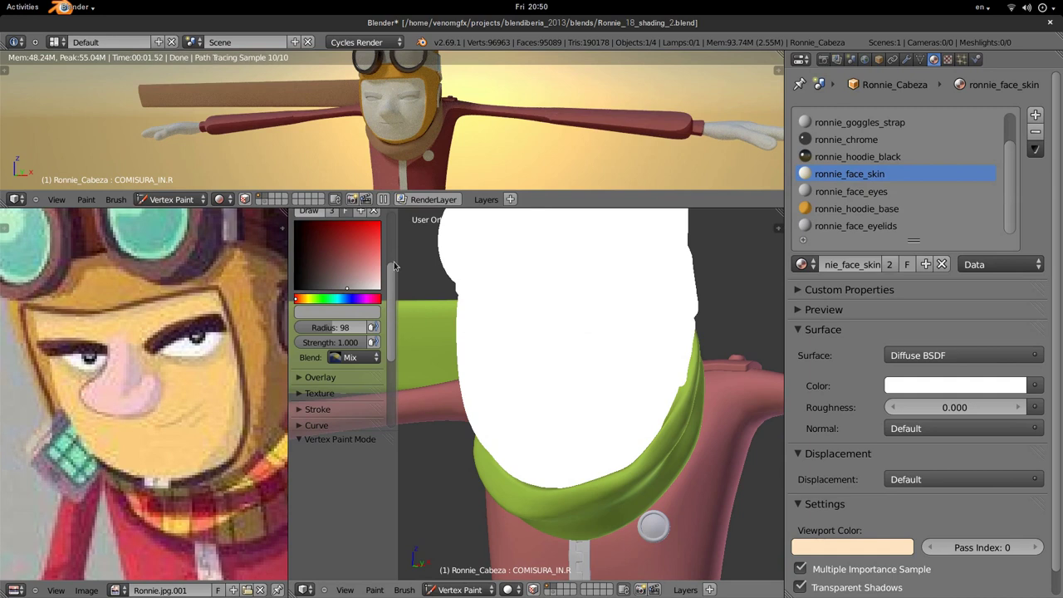
Step: Pick a pinkish-red brush colour and paint a large red patch across the face
{"action": "scroll", "coordinate": [392, 277], "scroll_direction": "up", "scroll_amount": 3}
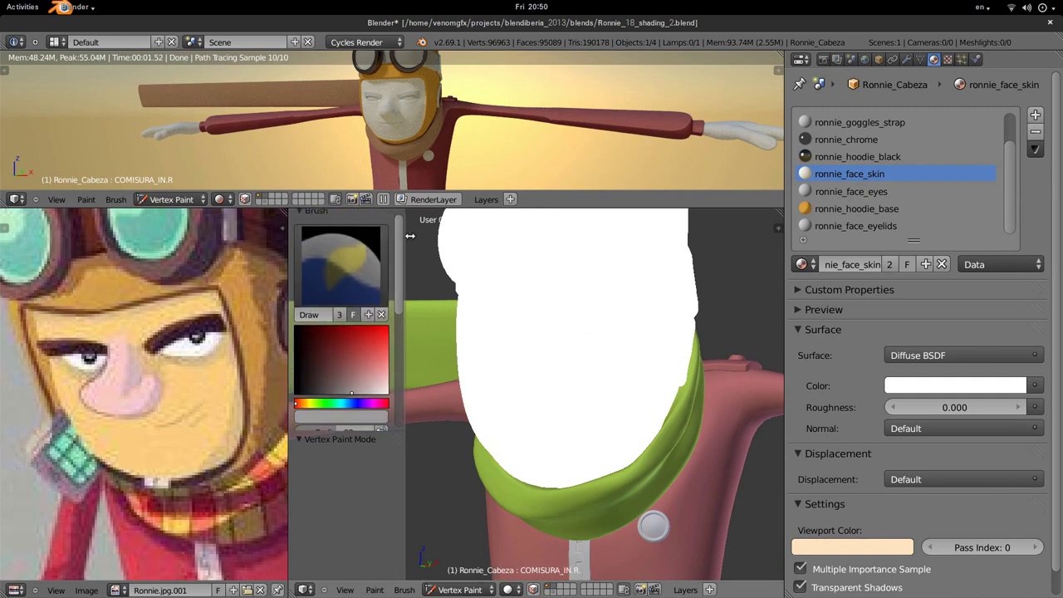
{"action": "left_click_drag", "start_coordinate": [396, 274], "coordinate": [415, 264]}
{"action": "scroll", "coordinate": [415, 264], "scroll_direction": "up", "scroll_amount": 1}
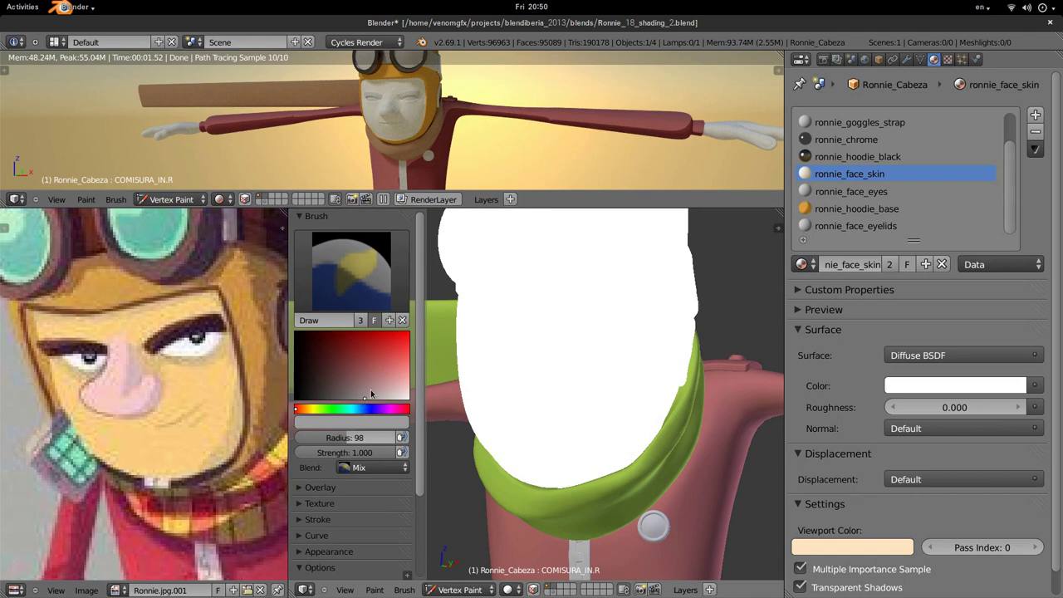
{"action": "left_click_drag", "start_coordinate": [371, 394], "coordinate": [375, 360]}
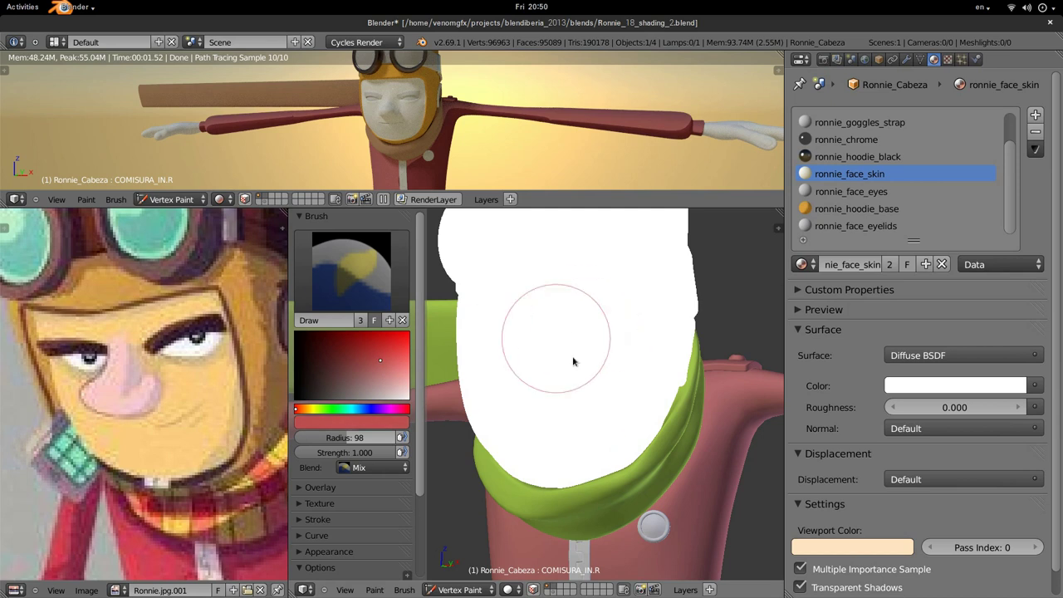
{"action": "mouse_move", "coordinate": [574, 360]}
{"action": "left_mouse_down"}
{"action": "mouse_move", "coordinate": [546, 337]}
{"action": "mouse_move", "coordinate": [611, 349]}
{"action": "mouse_move", "coordinate": [597, 318]}
{"action": "mouse_move", "coordinate": [628, 315]}
{"action": "mouse_move", "coordinate": [577, 349]}
{"action": "mouse_move", "coordinate": [622, 373]}
{"action": "mouse_move", "coordinate": [504, 350]}
{"action": "mouse_move", "coordinate": [522, 372]}
{"action": "mouse_move", "coordinate": [534, 367]}
{"action": "mouse_move", "coordinate": [540, 407]}
{"action": "left_mouse_up"}
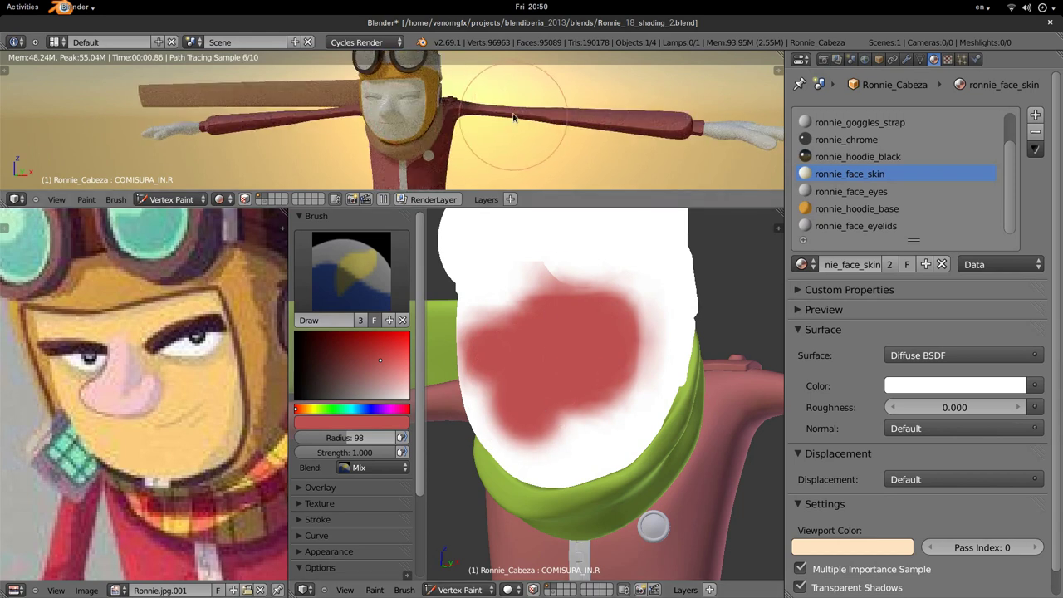
{"action": "middle_click_drag", "start_coordinate": [448, 113], "coordinate": [482, 141]}
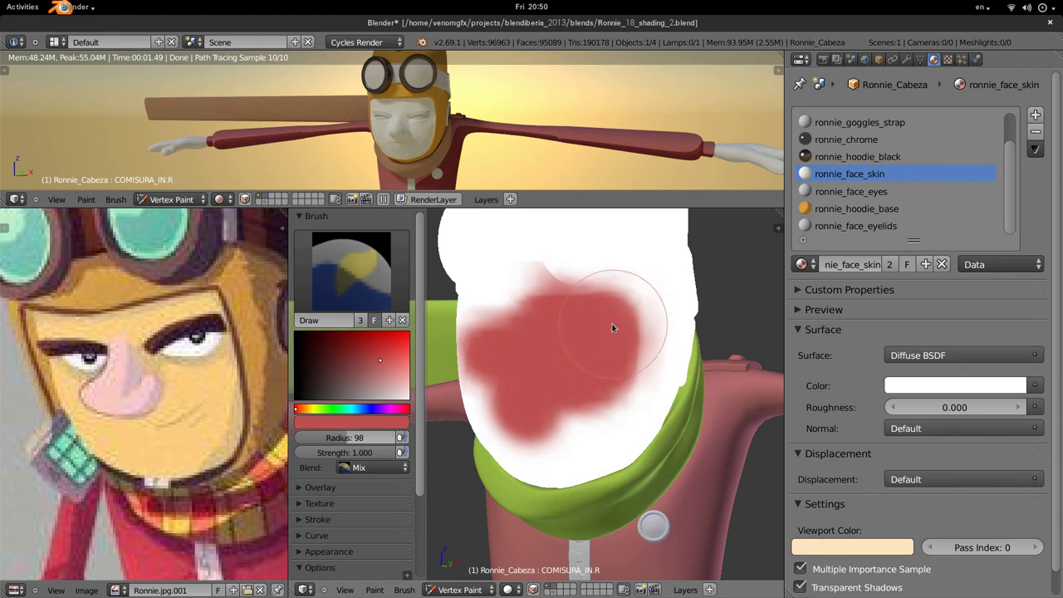
{"action": "left_click_drag", "start_coordinate": [614, 323], "coordinate": [584, 360]}
{"action": "middle_click_drag", "start_coordinate": [577, 392], "coordinate": [531, 395]}
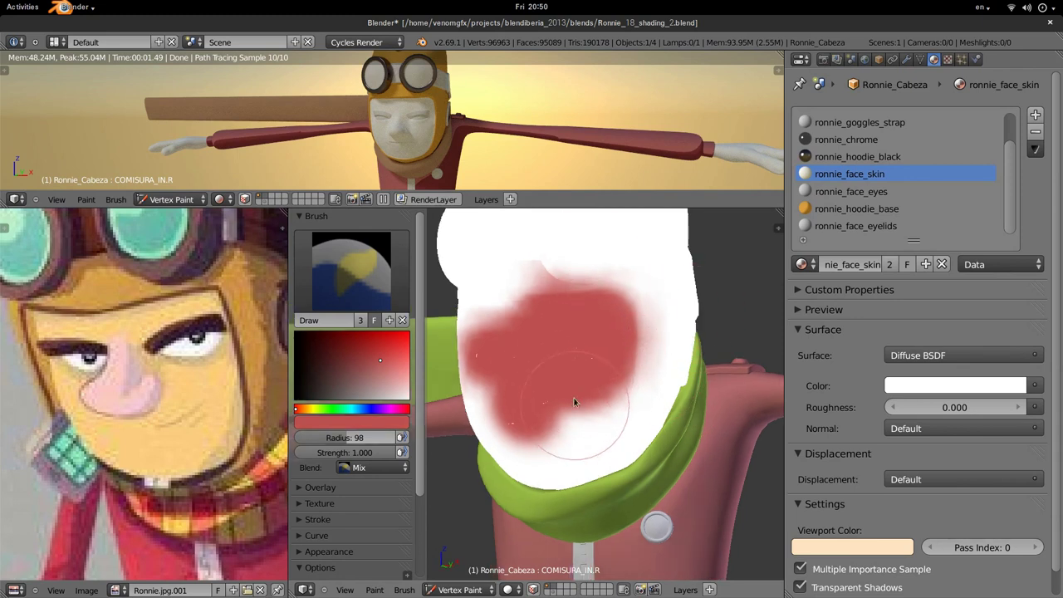
Step: Choose a pale beige colour and fill the whole face with Set Vertex Colors
{"action": "left_click", "coordinate": [307, 408]}
{"action": "left_click_drag", "start_coordinate": [384, 404], "coordinate": [395, 388]}
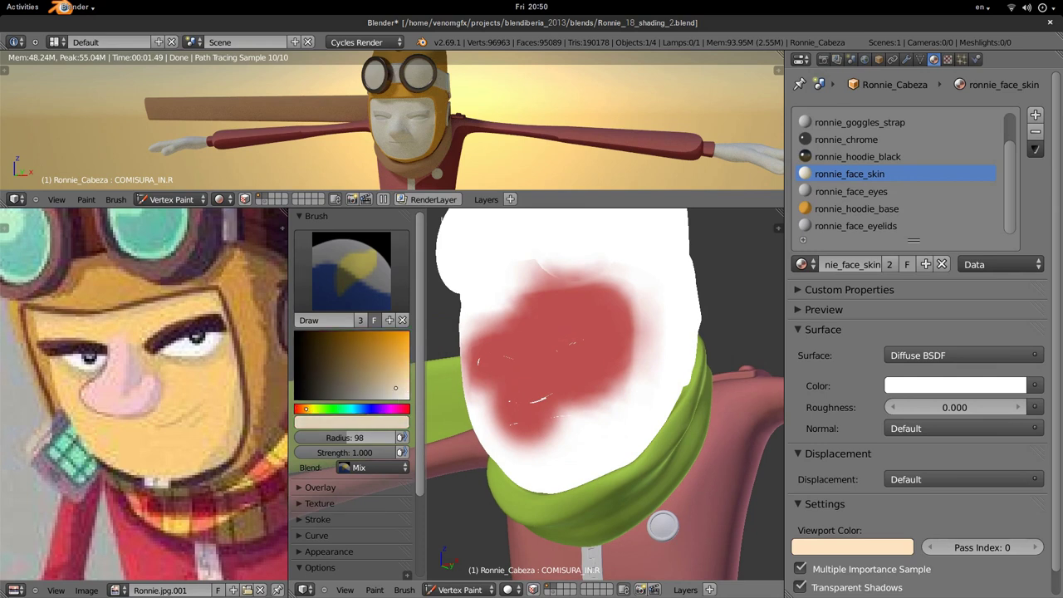
{"action": "left_click_drag", "start_coordinate": [535, 347], "coordinate": [607, 393]}
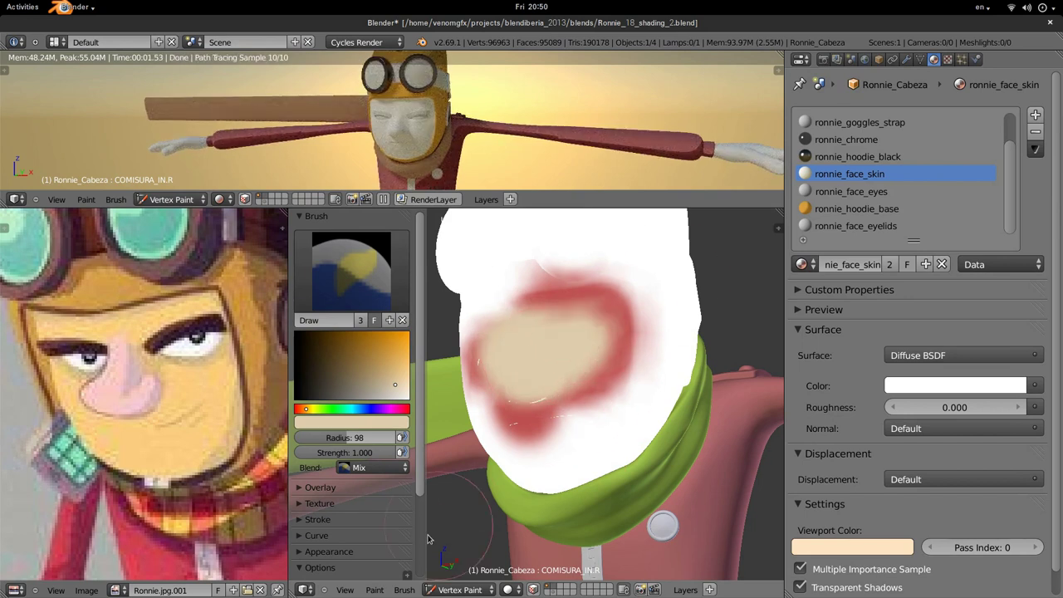
{"action": "left_click", "coordinate": [375, 591]}
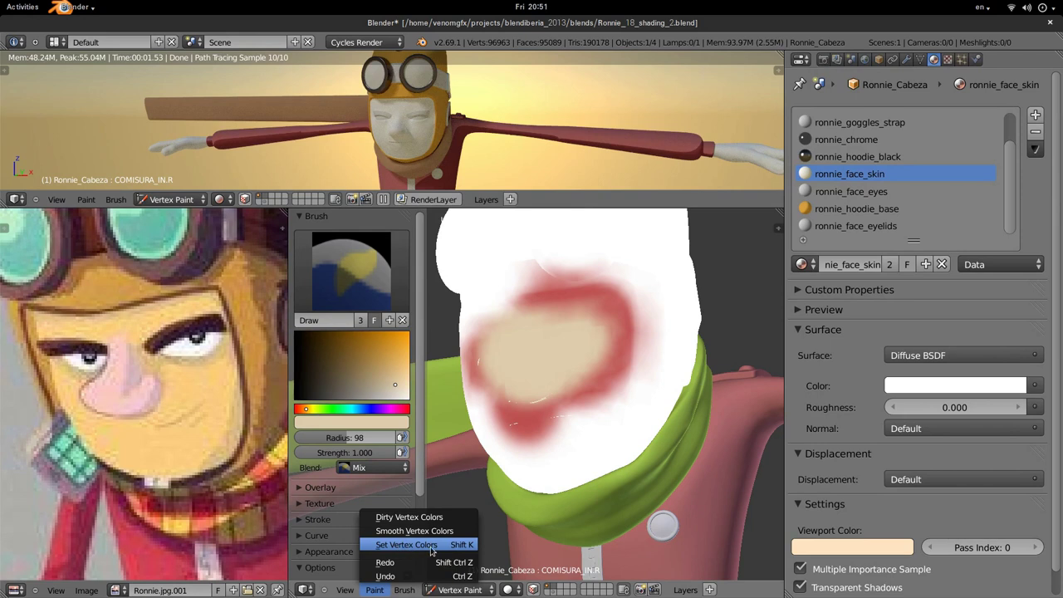
{"action": "left_click", "coordinate": [430, 551]}
{"action": "key", "text": "KP_5"}
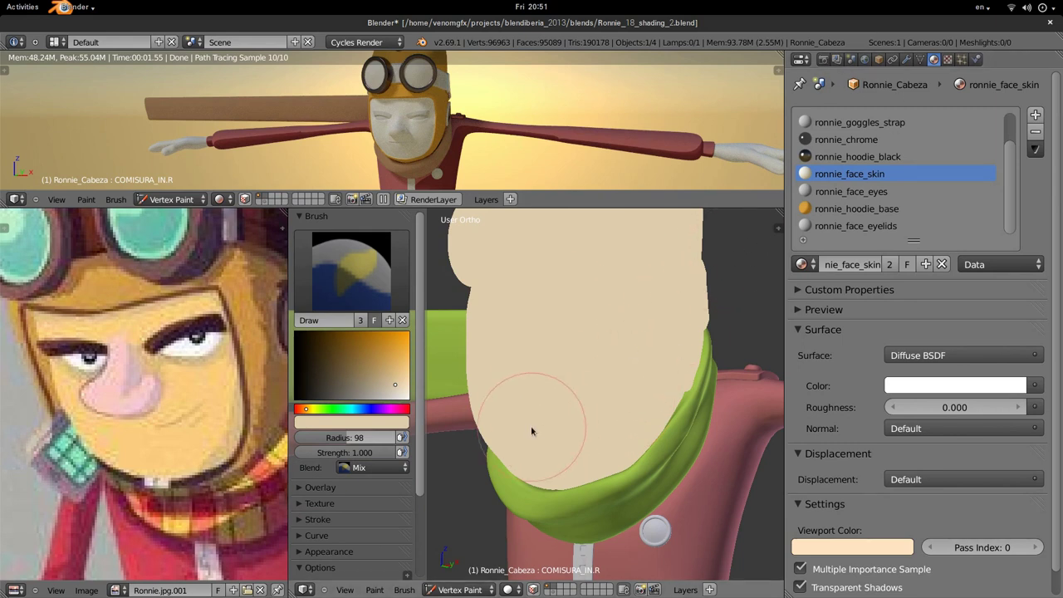
{"action": "left_click", "coordinate": [533, 590]}
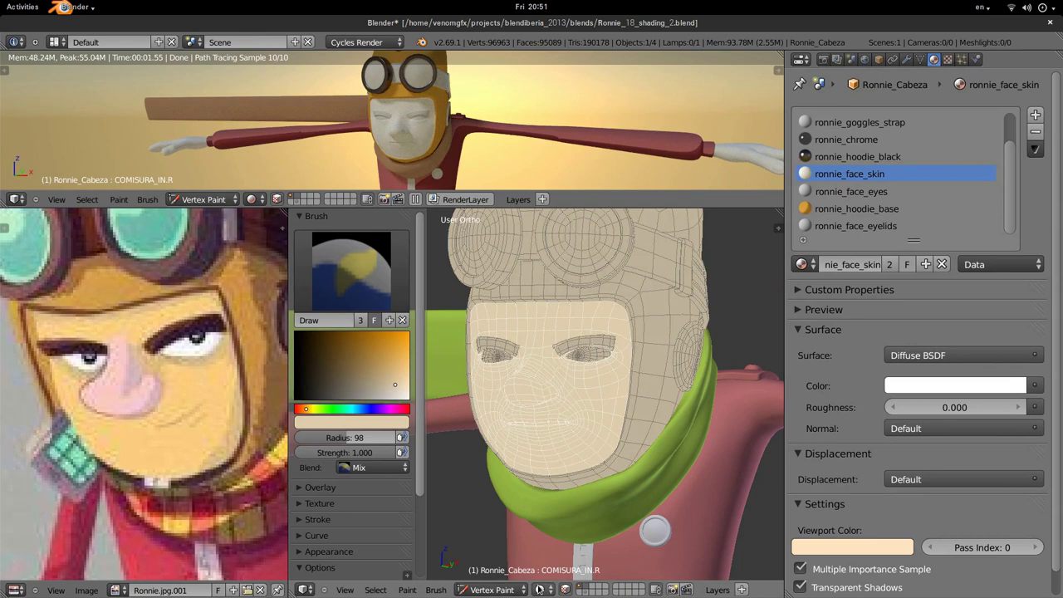
{"action": "left_click", "coordinate": [539, 588]}
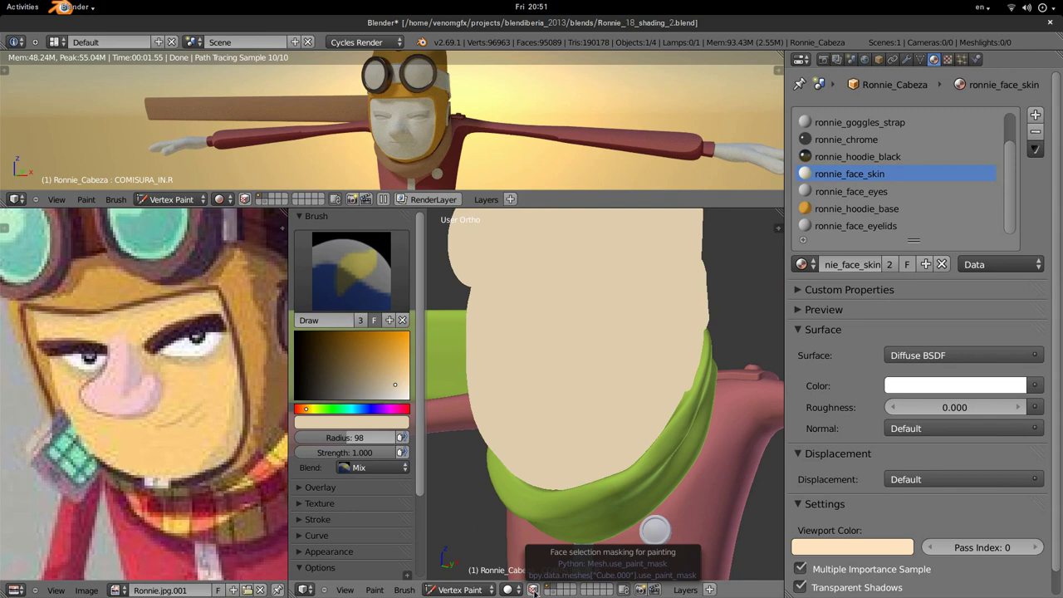
{"action": "left_click", "coordinate": [539, 588]}
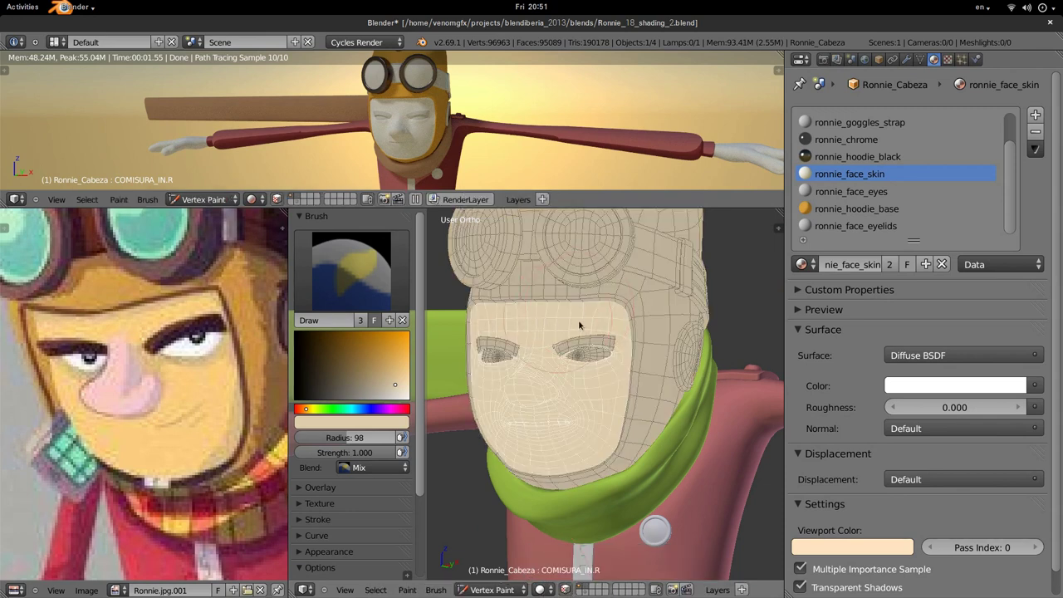
{"action": "key", "text": "KP_1"}
{"action": "middle_click_drag", "start_coordinate": [586, 313], "coordinate": [553, 339]}
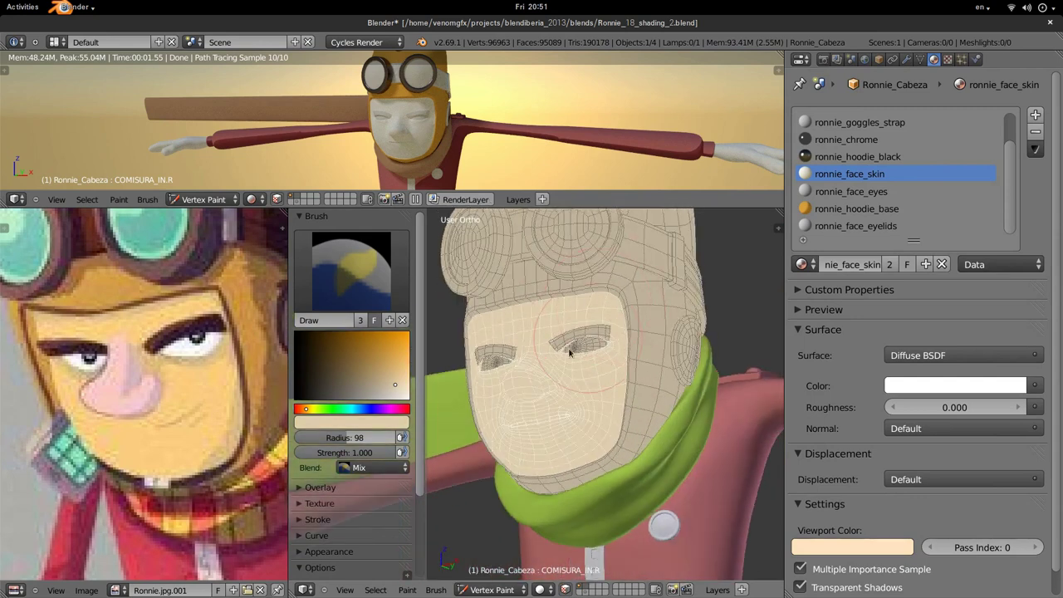
{"action": "middle_click_drag", "start_coordinate": [581, 396], "coordinate": [538, 330]}
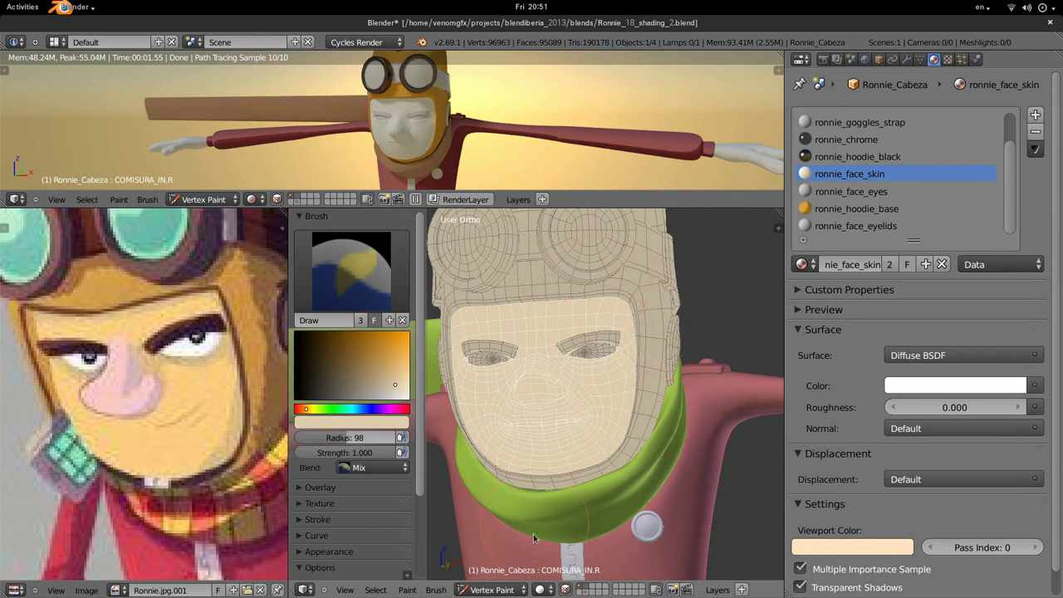
Step: In Edit Mode, clear the selection, select linked helmet strap and goggle parts, and return to Vertex Paint
{"action": "left_click", "coordinate": [497, 590]}
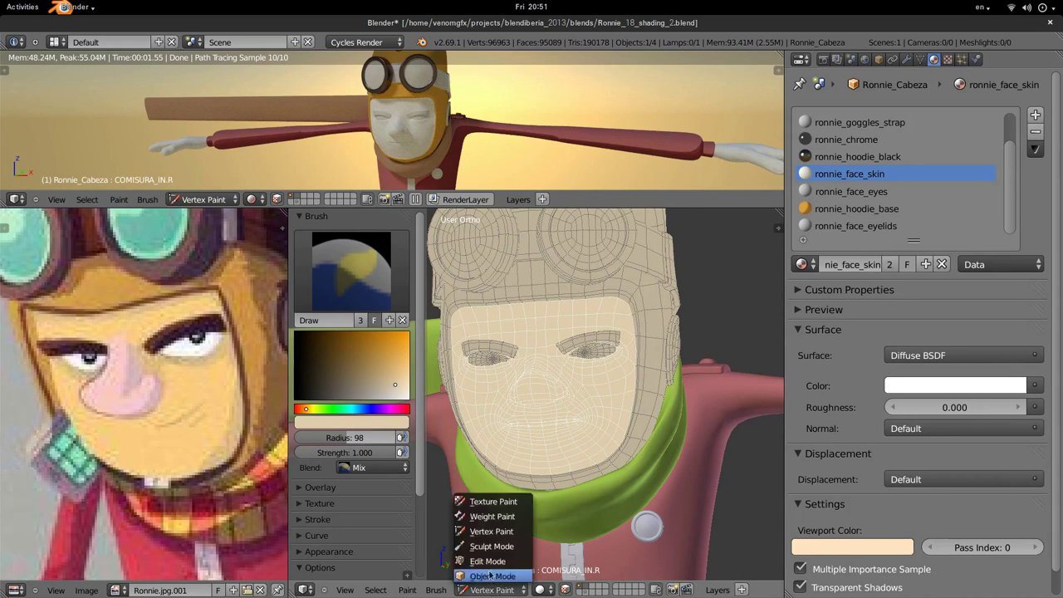
{"action": "left_click", "coordinate": [488, 561]}
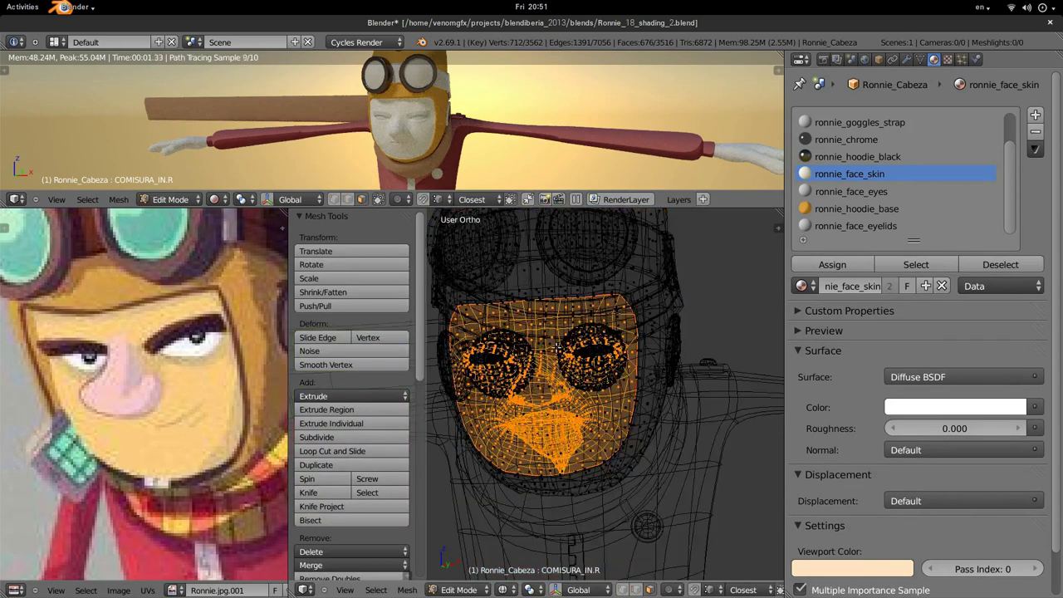
{"action": "middle_click_drag", "start_coordinate": [564, 315], "coordinate": [645, 302]}
{"action": "key", "text": "z"}
{"action": "key", "text": "a"}
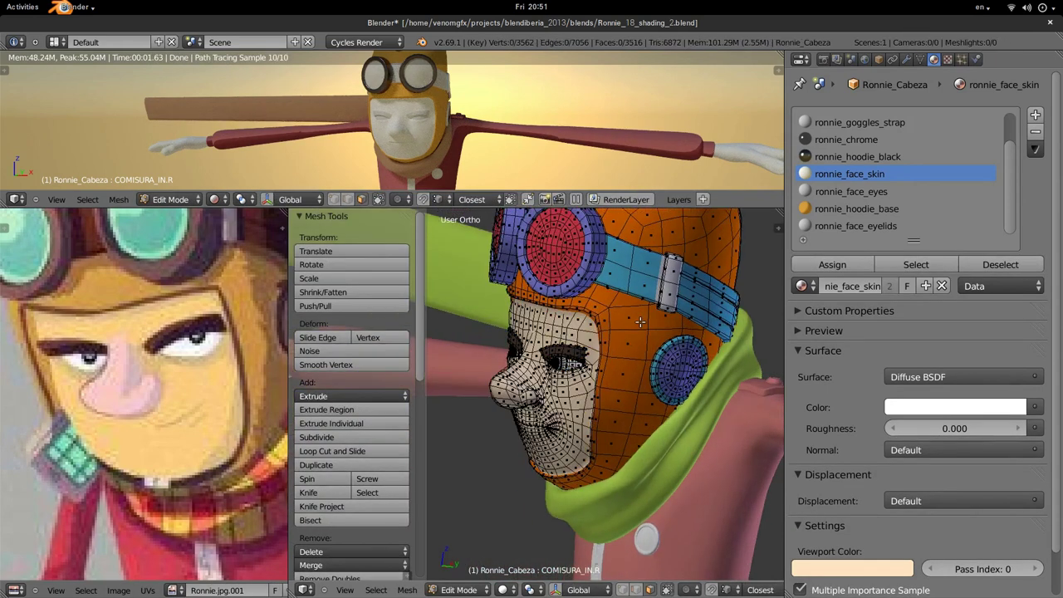
{"action": "key", "text": "c"}
{"action": "key", "text": "Escape"}
{"action": "key", "text": "l"}
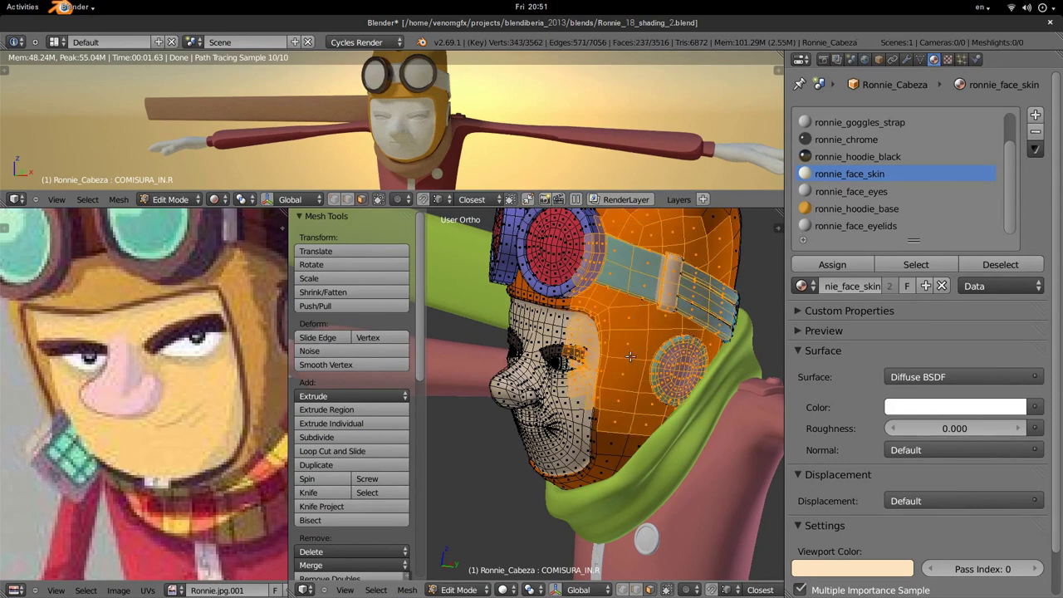
{"action": "left_click", "coordinate": [459, 590]}
{"action": "left_click", "coordinate": [465, 531]}
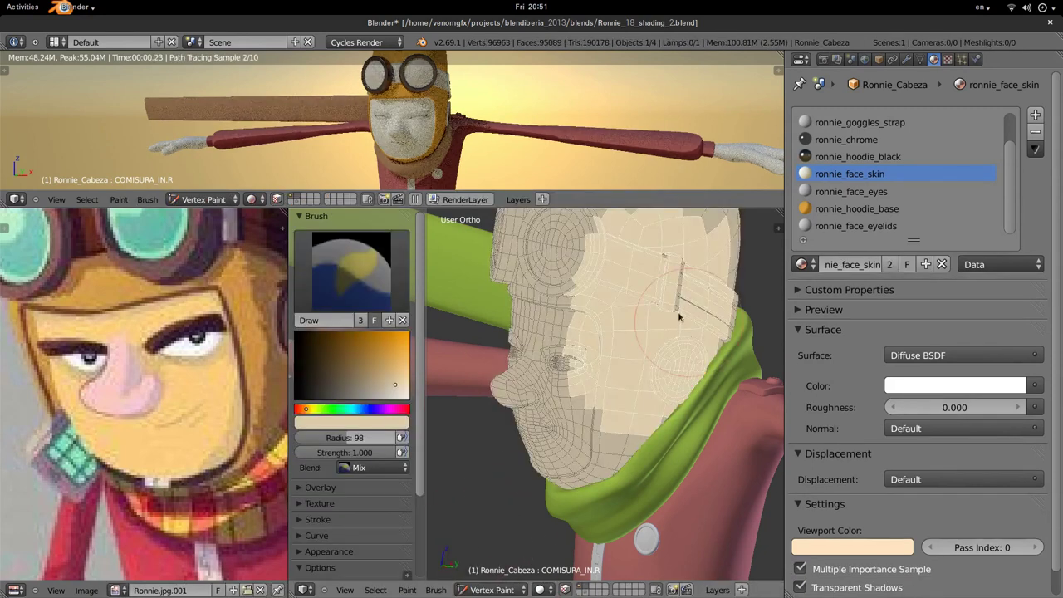
{"action": "middle_click_drag", "start_coordinate": [678, 311], "coordinate": [631, 309]}
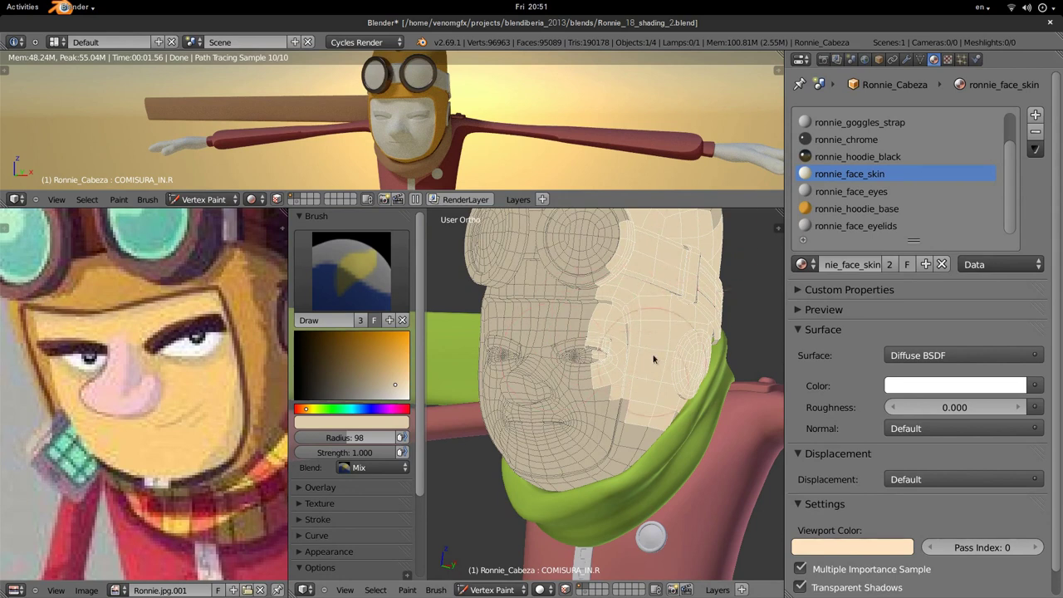
{"action": "middle_click_drag", "start_coordinate": [653, 359], "coordinate": [632, 378]}
Step: Reselect only the linked face-skin region (676 faces) in Edit Mode, then resume Vertex Paint
{"action": "key", "text": "Tab"}
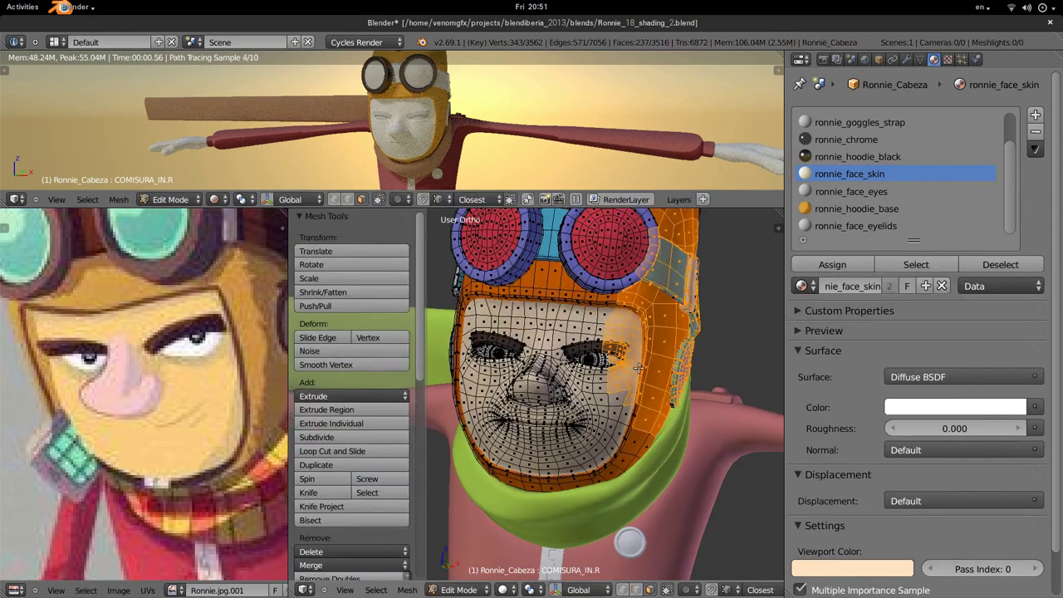
{"action": "key", "text": "a"}
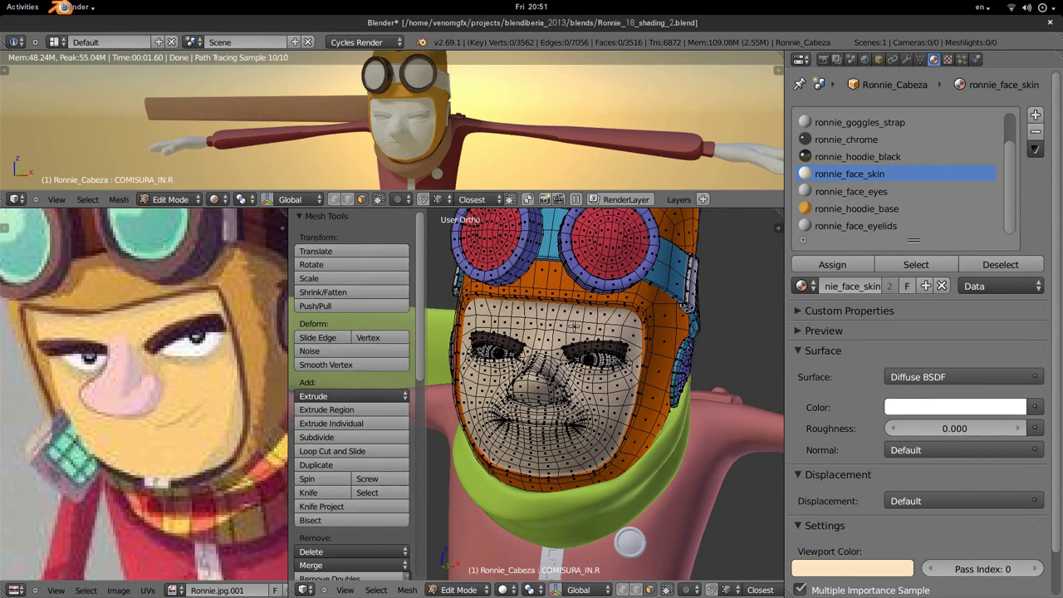
{"action": "scroll", "coordinate": [574, 326], "scroll_direction": "up", "scroll_amount": 4}
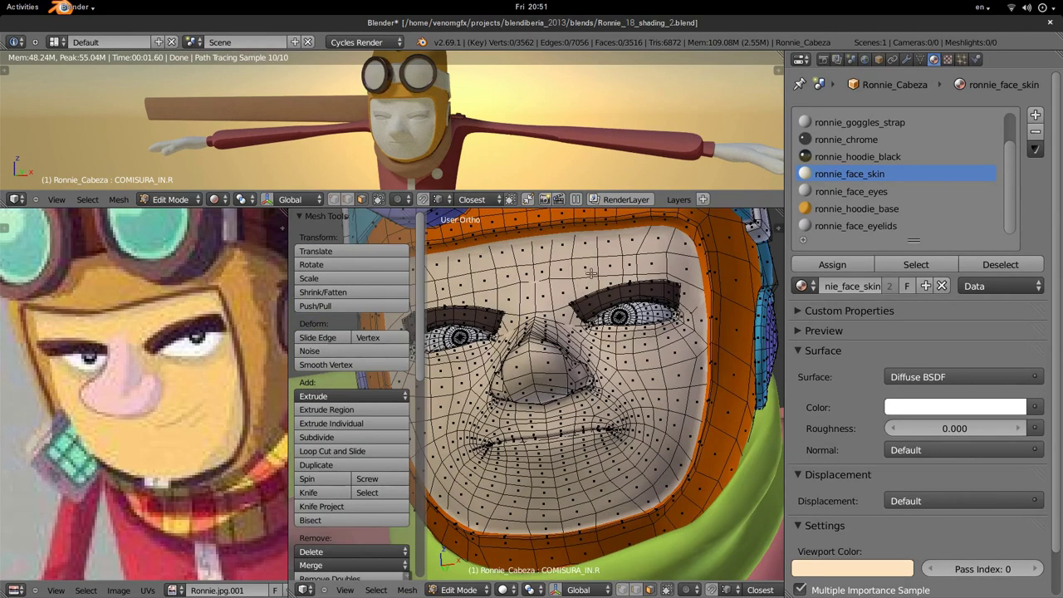
{"action": "key", "text": "l"}
{"action": "key", "text": "z"}
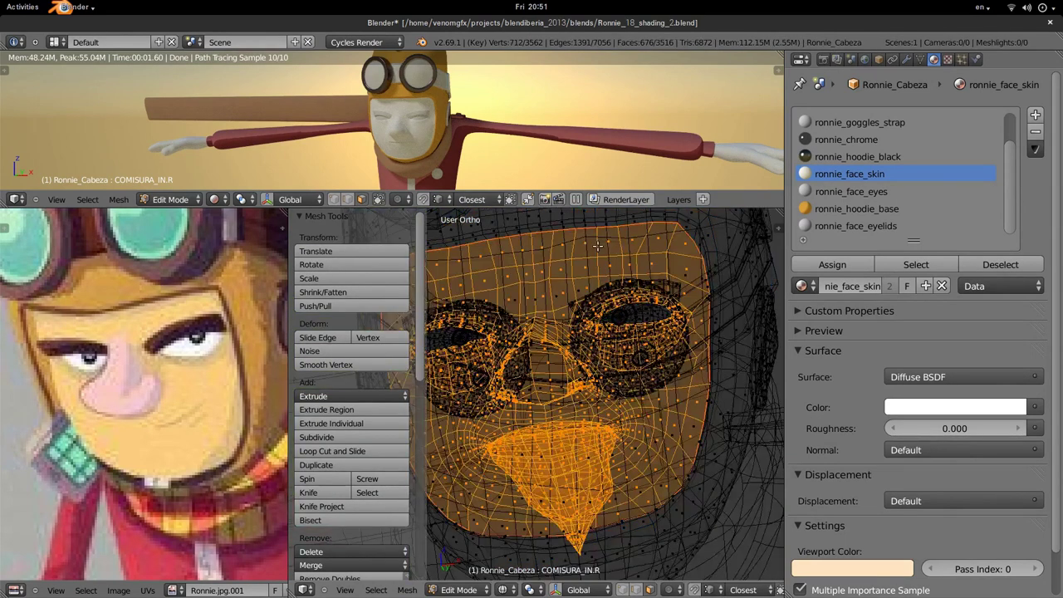
{"action": "middle_click_drag", "start_coordinate": [598, 246], "coordinate": [654, 277]}
{"action": "scroll", "coordinate": [504, 278], "scroll_direction": "up", "scroll_amount": 2}
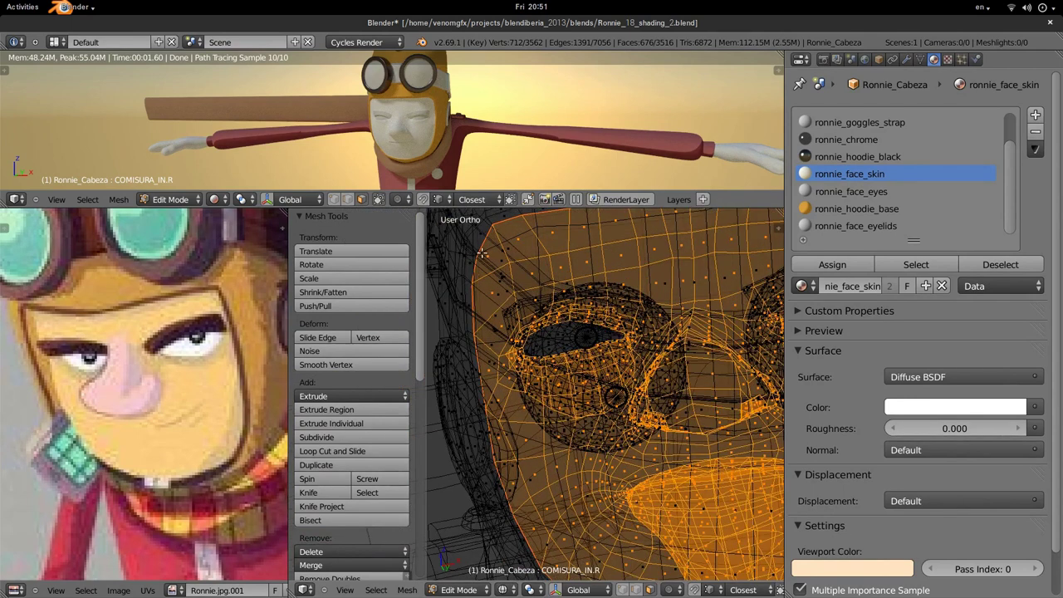
{"action": "key", "text": "z"}
{"action": "mouse_move", "coordinate": [544, 369]}
{"action": "middle_mouse_down"}
{"action": "mouse_move", "coordinate": [585, 300]}
{"action": "mouse_move", "coordinate": [584, 333]}
{"action": "middle_mouse_up"}
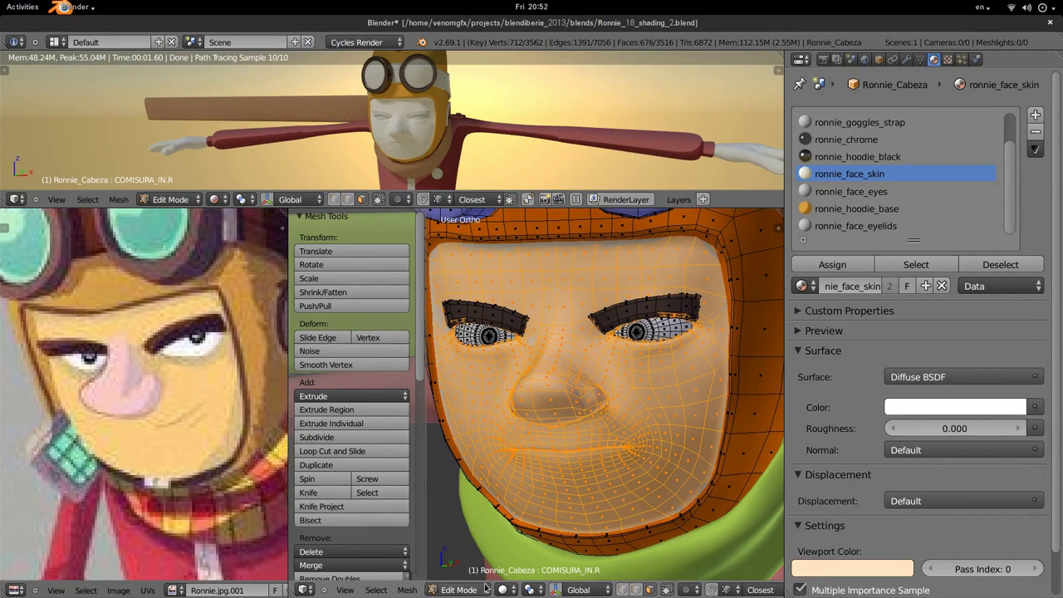
{"action": "left_click", "coordinate": [459, 590]}
{"action": "left_click", "coordinate": [465, 533]}
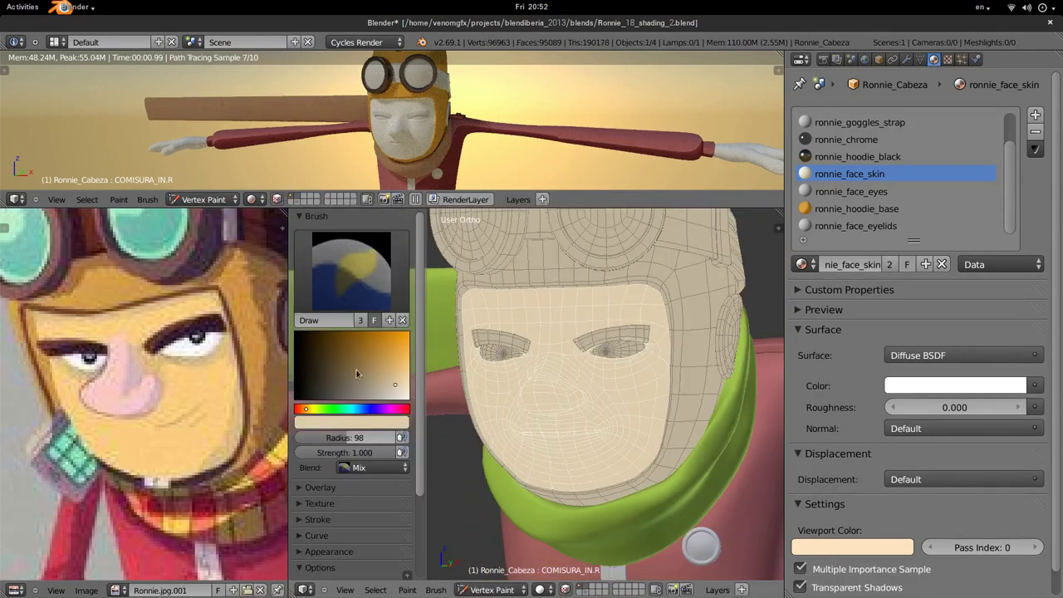
Step: Try and undo an orange stroke, then paint a light peach wash on the face
{"action": "left_click", "coordinate": [392, 332]}
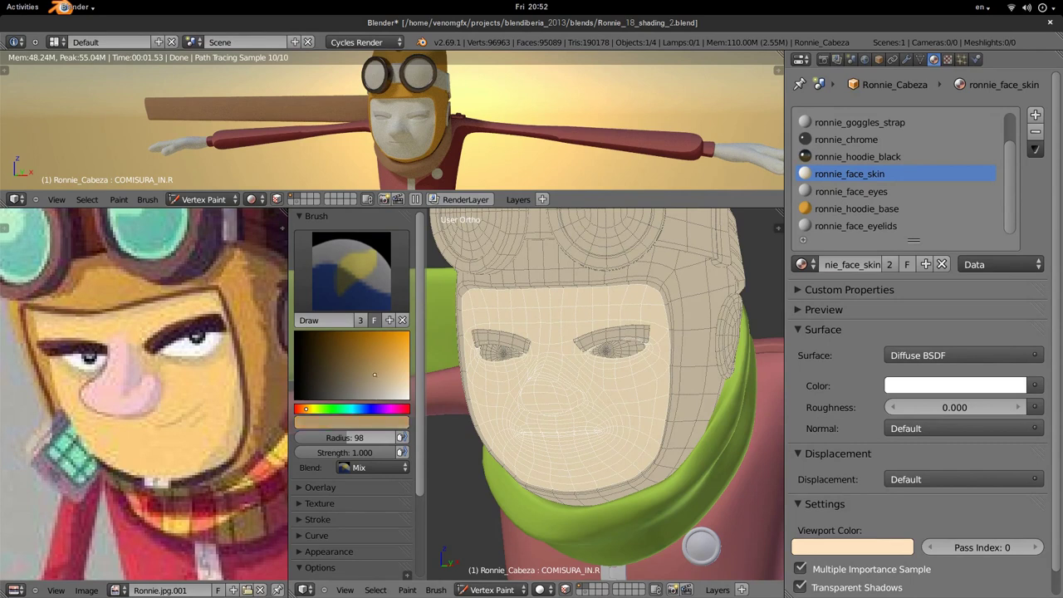
{"action": "mouse_move", "coordinate": [636, 328]}
{"action": "left_mouse_down"}
{"action": "mouse_move", "coordinate": [565, 332]}
{"action": "mouse_move", "coordinate": [665, 373]}
{"action": "mouse_move", "coordinate": [614, 347]}
{"action": "left_mouse_up"}
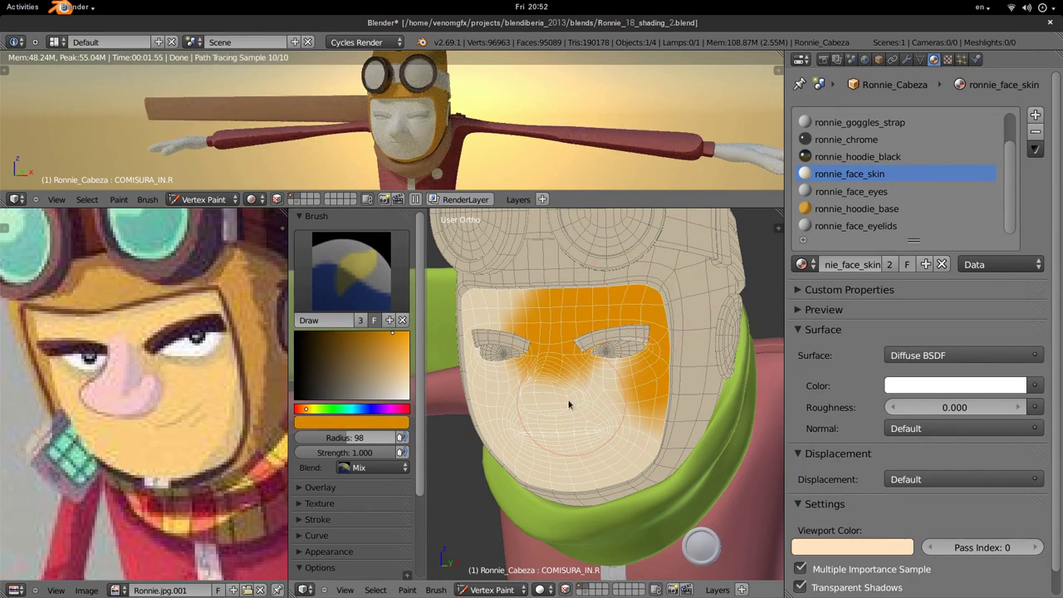
{"action": "key", "text": "ctrl+z"}
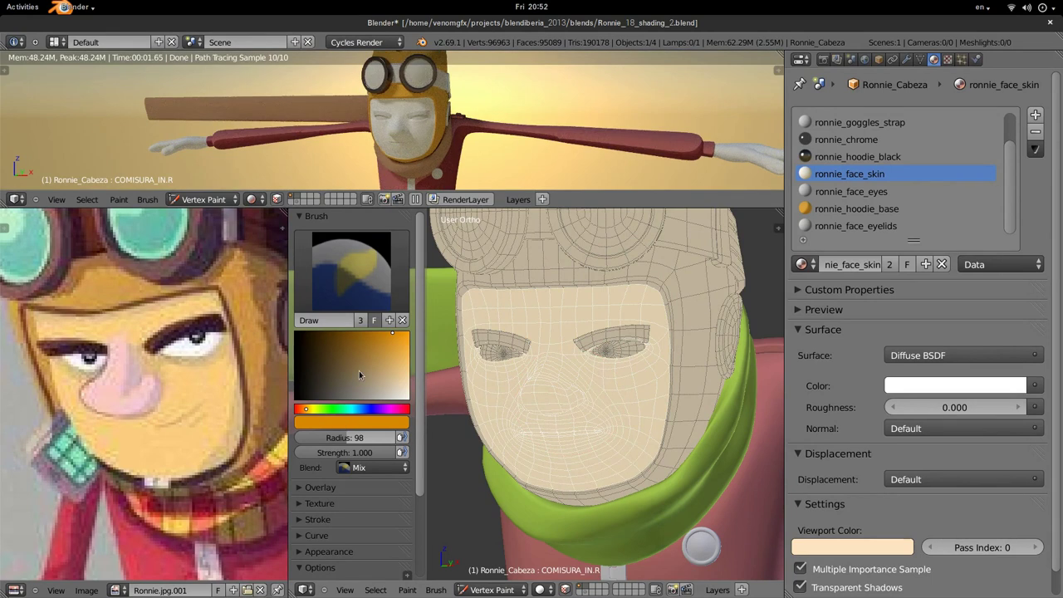
{"action": "left_click", "coordinate": [399, 424]}
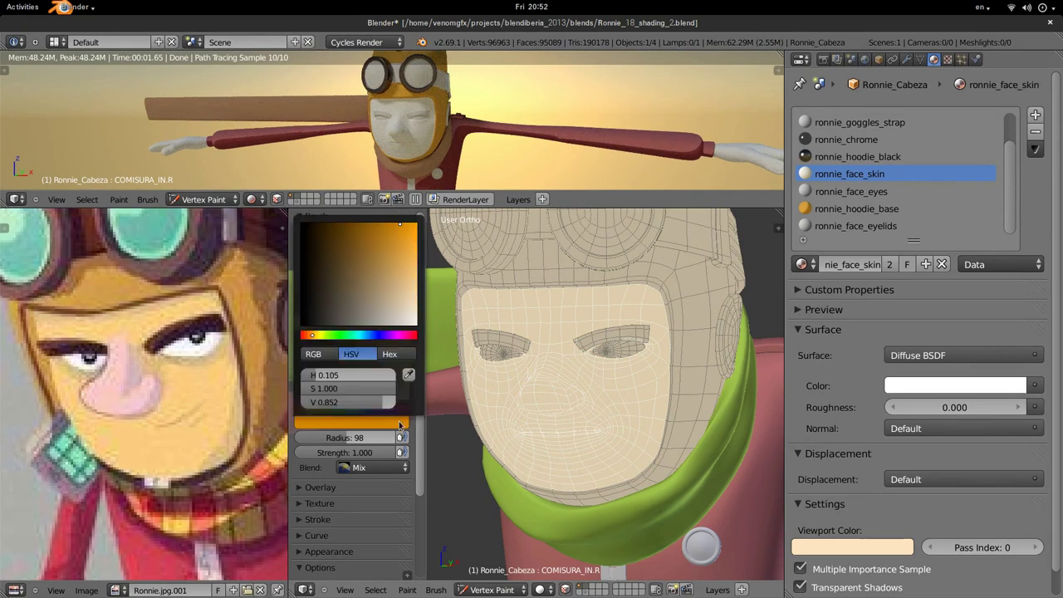
{"action": "left_click", "coordinate": [191, 377]}
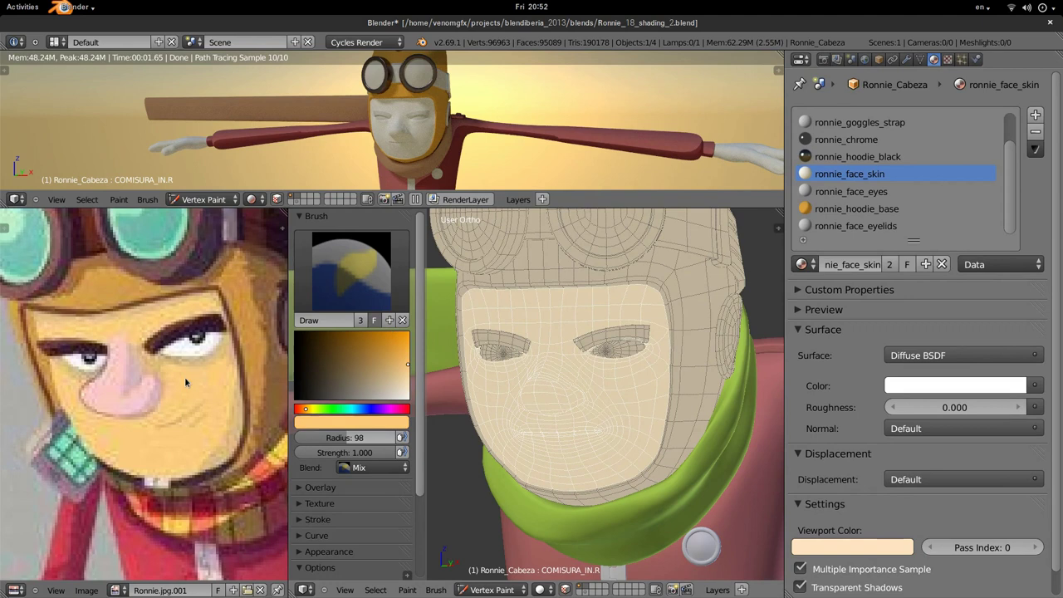
{"action": "mouse_move", "coordinate": [594, 373]}
{"action": "left_mouse_down"}
{"action": "mouse_move", "coordinate": [500, 314]}
{"action": "mouse_move", "coordinate": [472, 326]}
{"action": "mouse_move", "coordinate": [491, 387]}
{"action": "mouse_move", "coordinate": [465, 423]}
{"action": "mouse_move", "coordinate": [579, 413]}
{"action": "mouse_move", "coordinate": [563, 401]}
{"action": "left_mouse_up"}
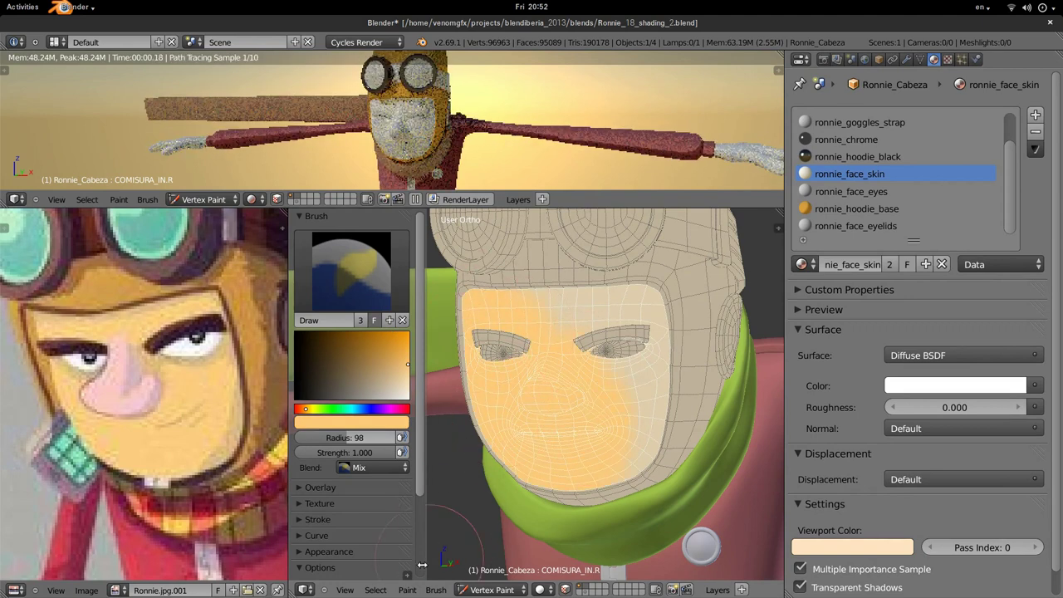
Step: Fill the masked face skin with the peach colour using Set Vertex Colors
{"action": "left_click", "coordinate": [407, 589]}
{"action": "left_click", "coordinate": [451, 545]}
{"action": "middle_click_drag", "start_coordinate": [546, 391], "coordinate": [601, 335]}
{"action": "mouse_move", "coordinate": [663, 372]}
{"action": "middle_mouse_down"}
{"action": "mouse_move", "coordinate": [505, 439]}
{"action": "mouse_move", "coordinate": [693, 319]}
{"action": "middle_mouse_up"}
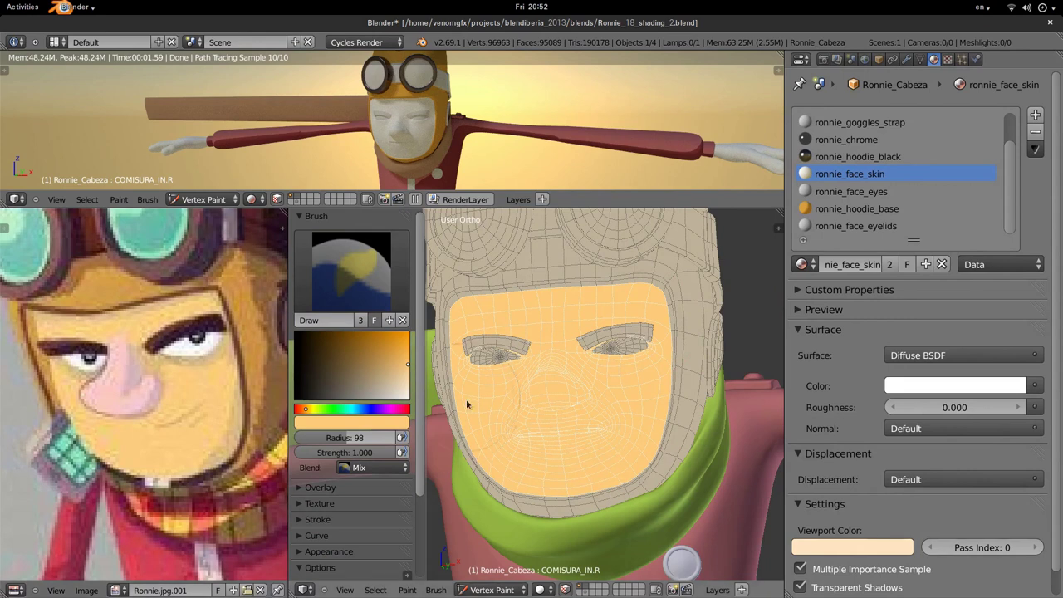
{"action": "left_click", "coordinate": [398, 423]}
{"action": "left_click", "coordinate": [410, 379]}
Step: Sample the pink cheek colour from the reference, shrink the brush, and start painting the cheek
{"action": "left_click", "coordinate": [109, 392]}
{"action": "mouse_move", "coordinate": [612, 379]}
{"action": "middle_mouse_down"}
{"action": "mouse_move", "coordinate": [472, 397]}
{"action": "mouse_move", "coordinate": [539, 403]}
{"action": "middle_mouse_up"}
{"action": "key", "text": "f"}
{"action": "scroll", "coordinate": [552, 407], "scroll_direction": "up", "scroll_amount": 5}
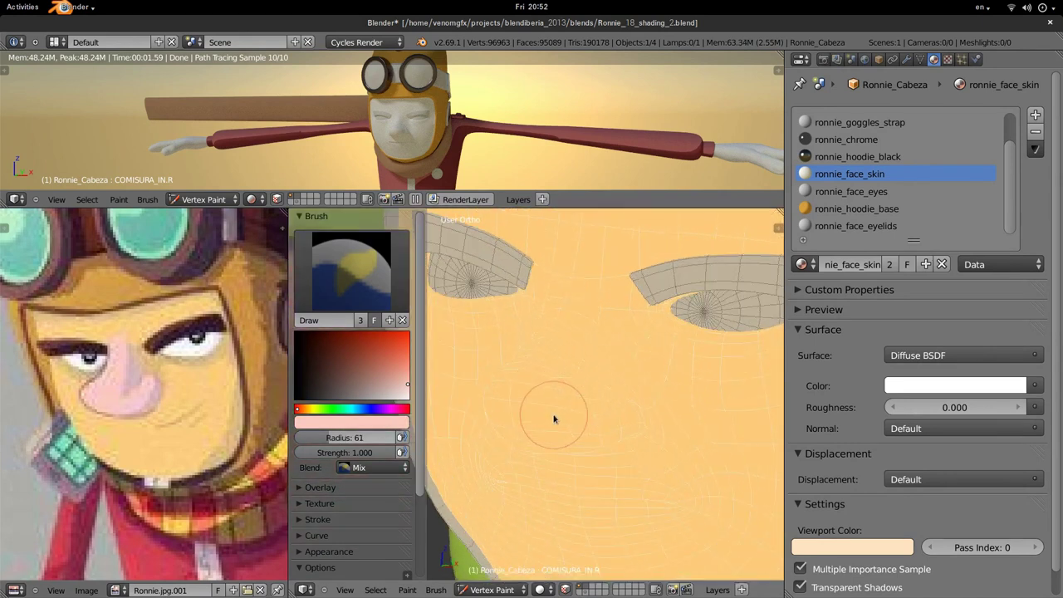
{"action": "left_click_drag", "start_coordinate": [559, 404], "coordinate": [555, 391]}
{"action": "middle_click_drag", "start_coordinate": [591, 403], "coordinate": [657, 396]}
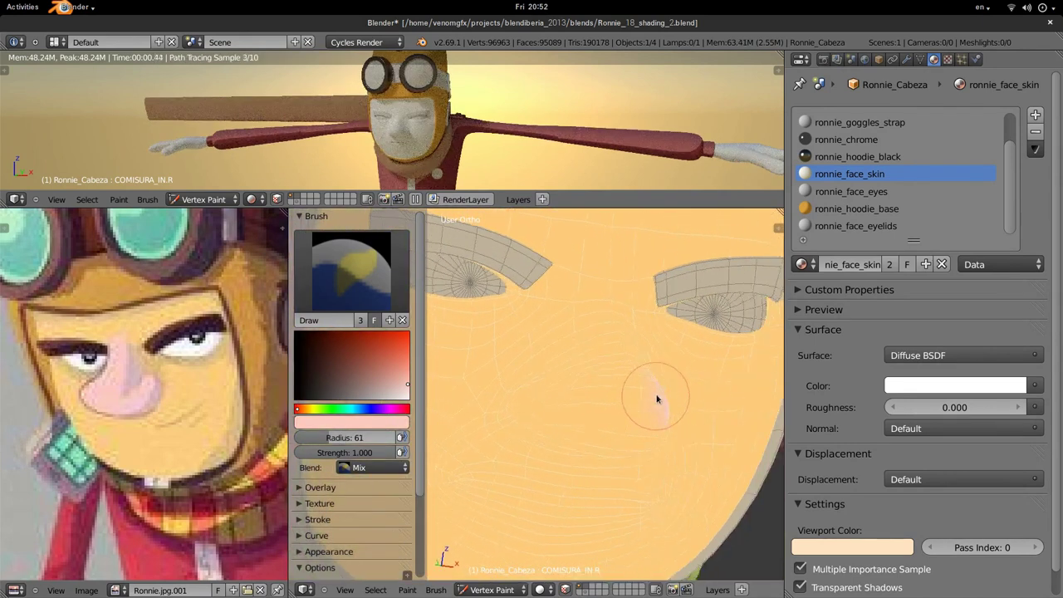
{"action": "mouse_move", "coordinate": [637, 391]}
{"action": "left_mouse_down"}
{"action": "mouse_move", "coordinate": [612, 380]}
{"action": "mouse_move", "coordinate": [621, 385]}
{"action": "left_mouse_up"}
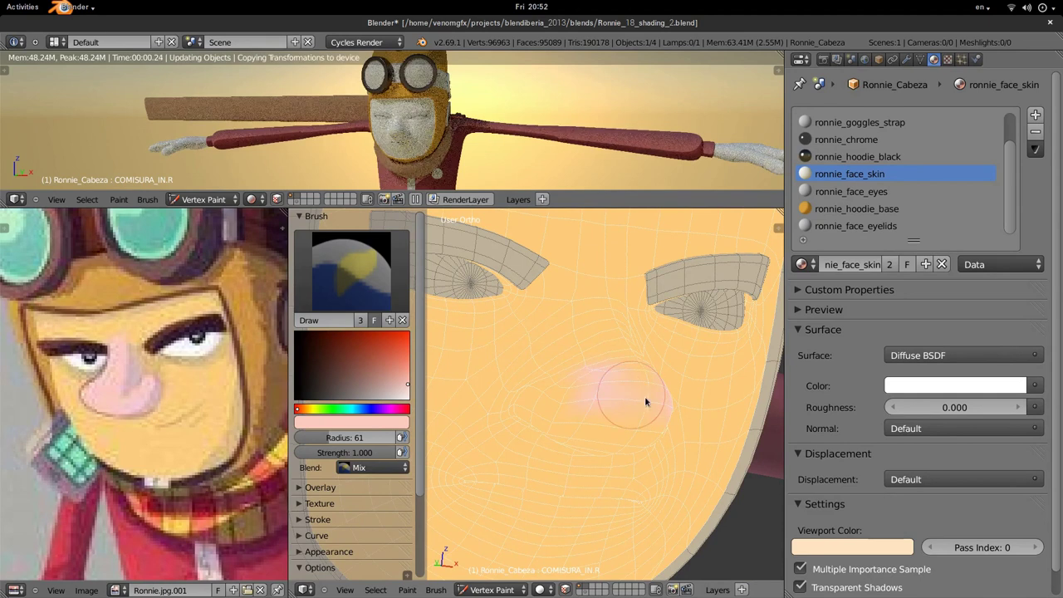
{"action": "middle_click_drag", "start_coordinate": [621, 385], "coordinate": [571, 398]}
{"action": "left_click_drag", "start_coordinate": [583, 387], "coordinate": [626, 403]}
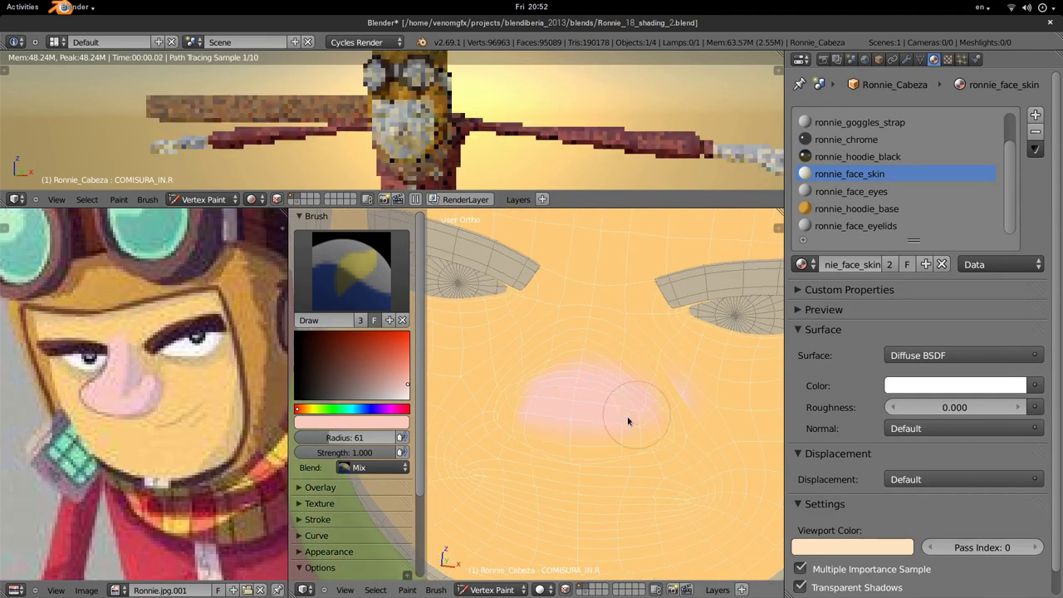
{"action": "middle_click_drag", "start_coordinate": [628, 422], "coordinate": [577, 362]}
{"action": "left_click_drag", "start_coordinate": [577, 362], "coordinate": [553, 381]}
Step: Spread more pink blush across the cheek and nose area
{"action": "middle_click_drag", "start_coordinate": [503, 384], "coordinate": [573, 386]}
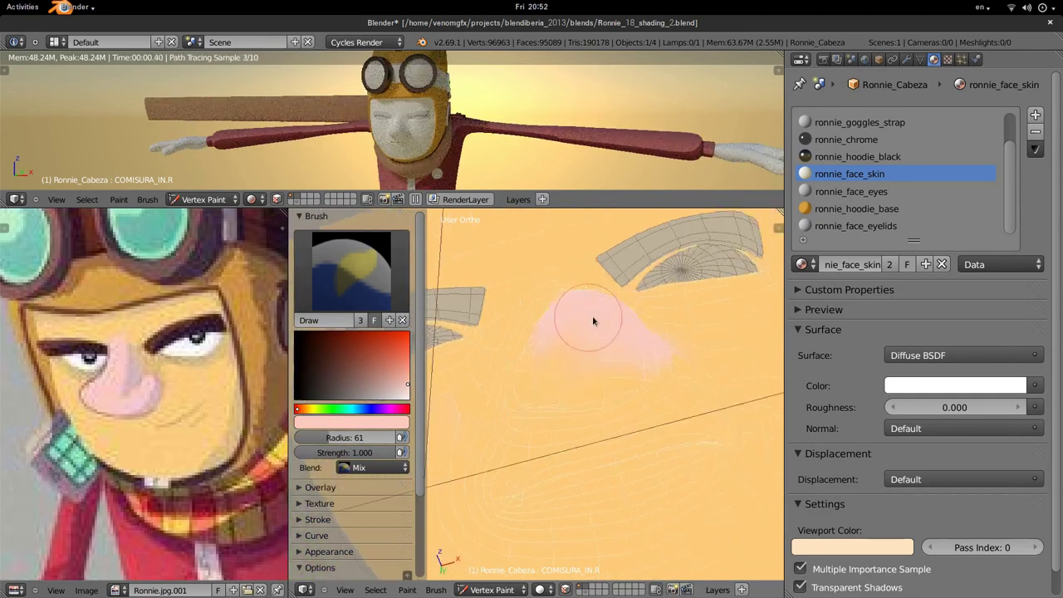
{"action": "mouse_move", "coordinate": [573, 386]}
{"action": "left_mouse_down"}
{"action": "mouse_move", "coordinate": [612, 368]}
{"action": "mouse_move", "coordinate": [628, 380]}
{"action": "left_mouse_up"}
{"action": "mouse_move", "coordinate": [629, 379]}
{"action": "middle_mouse_down"}
{"action": "mouse_move", "coordinate": [540, 367]}
{"action": "mouse_move", "coordinate": [531, 415]}
{"action": "middle_mouse_up"}
{"action": "left_click_drag", "start_coordinate": [555, 328], "coordinate": [577, 335]}
{"action": "middle_click_drag", "start_coordinate": [576, 335], "coordinate": [631, 380]}
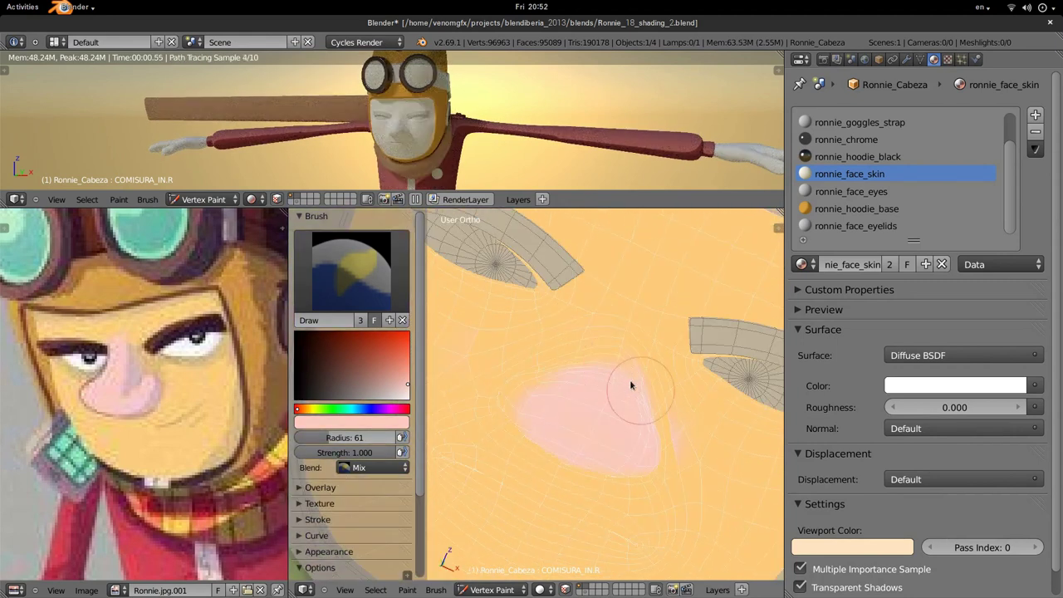
{"action": "left_click_drag", "start_coordinate": [570, 371], "coordinate": [540, 398]}
{"action": "mouse_move", "coordinate": [534, 408]}
{"action": "middle_mouse_down"}
{"action": "mouse_move", "coordinate": [629, 415]}
{"action": "mouse_move", "coordinate": [588, 416]}
{"action": "middle_mouse_up"}
{"action": "left_click_drag", "start_coordinate": [569, 403], "coordinate": [664, 375]}
{"action": "mouse_move", "coordinate": [664, 374]}
{"action": "middle_mouse_down"}
{"action": "mouse_move", "coordinate": [526, 373]}
{"action": "mouse_move", "coordinate": [690, 404]}
{"action": "mouse_move", "coordinate": [538, 405]}
{"action": "mouse_move", "coordinate": [609, 403]}
{"action": "mouse_move", "coordinate": [612, 419]}
{"action": "middle_mouse_up"}
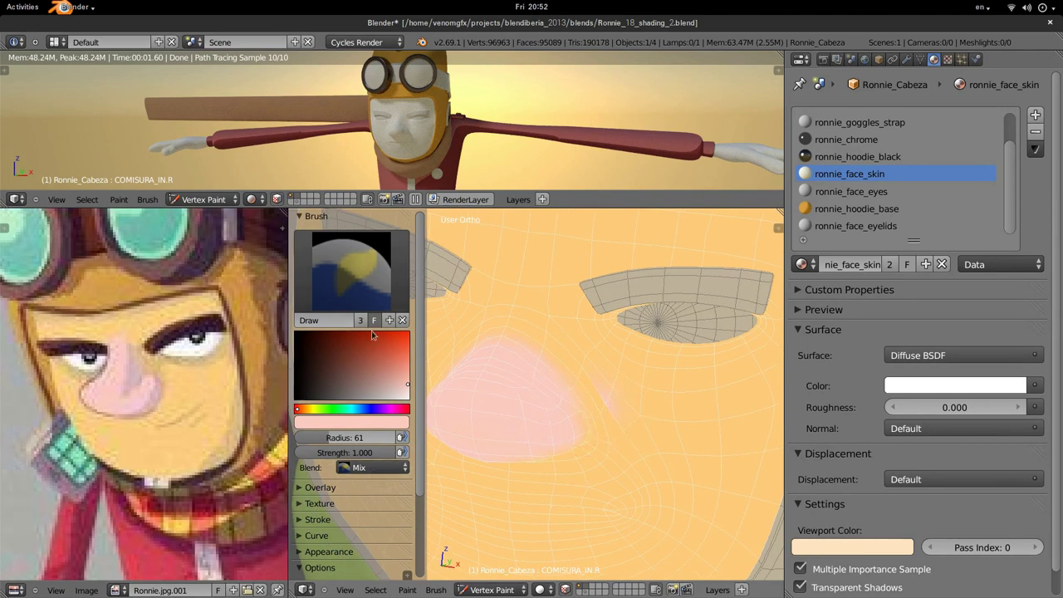
{"action": "left_click", "coordinate": [368, 286]}
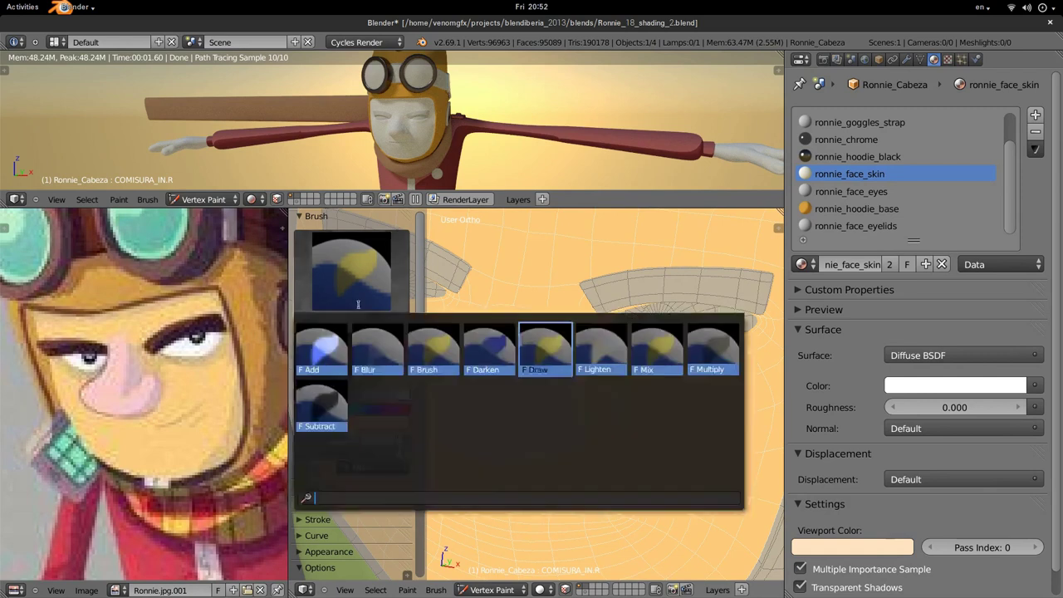
Step: Blend the blush edges into the skin with the Blur brush at radius 102, strength 0.200
{"action": "left_click", "coordinate": [375, 353]}
{"action": "middle_click_drag", "start_coordinate": [594, 386], "coordinate": [566, 357]}
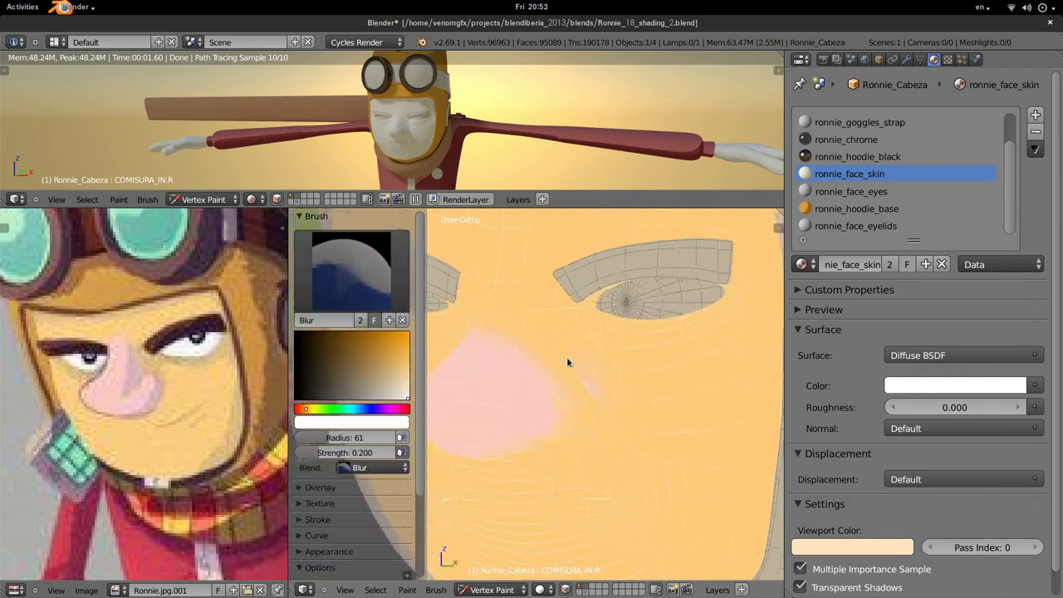
{"action": "key", "text": "f"}
{"action": "left_click", "coordinate": [585, 377]}
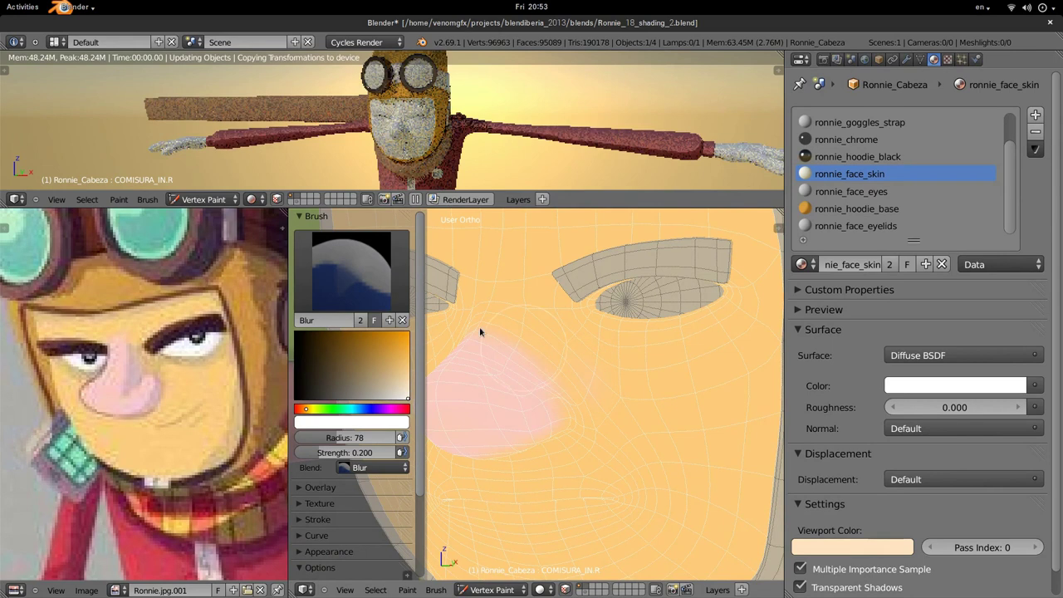
{"action": "middle_click_drag", "start_coordinate": [572, 353], "coordinate": [521, 340]}
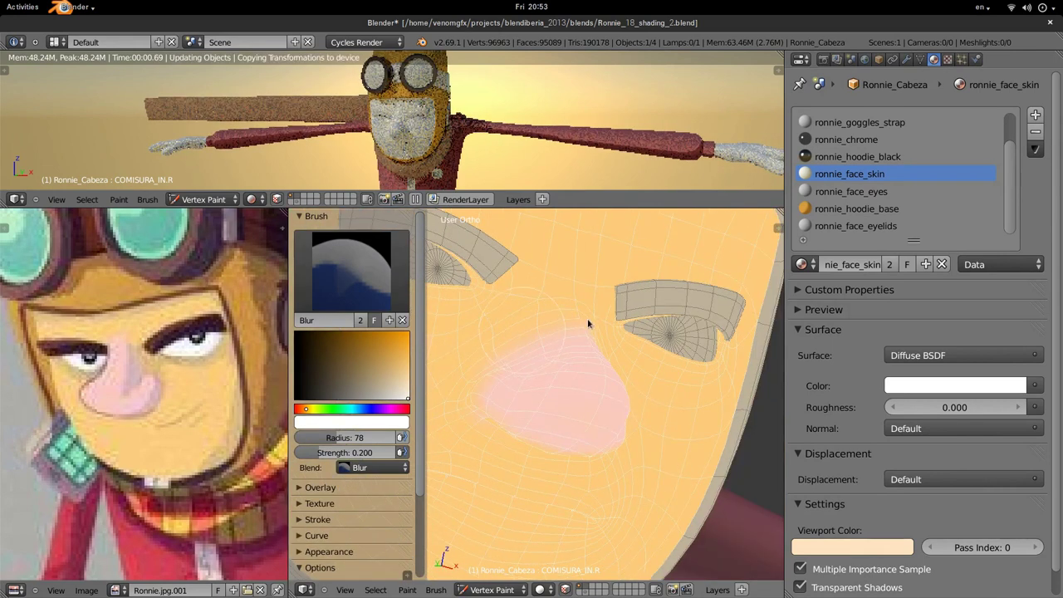
{"action": "mouse_move", "coordinate": [482, 419]}
{"action": "middle_mouse_down"}
{"action": "mouse_move", "coordinate": [526, 338]}
{"action": "mouse_move", "coordinate": [513, 363]}
{"action": "middle_mouse_up"}
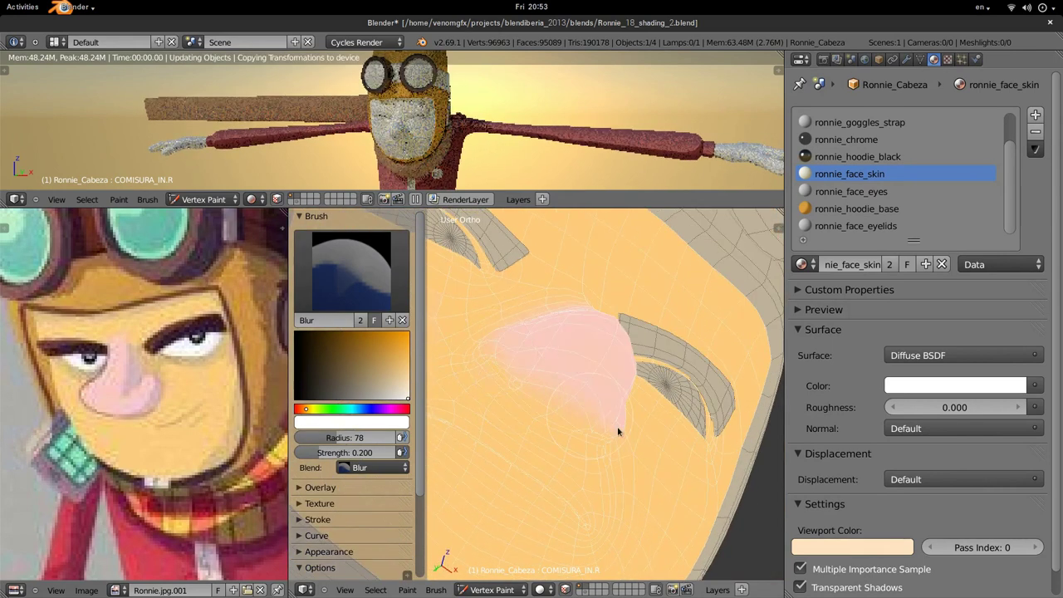
{"action": "mouse_move", "coordinate": [617, 426]}
{"action": "middle_mouse_down"}
{"action": "mouse_move", "coordinate": [538, 336]}
{"action": "mouse_move", "coordinate": [552, 401]}
{"action": "middle_mouse_up"}
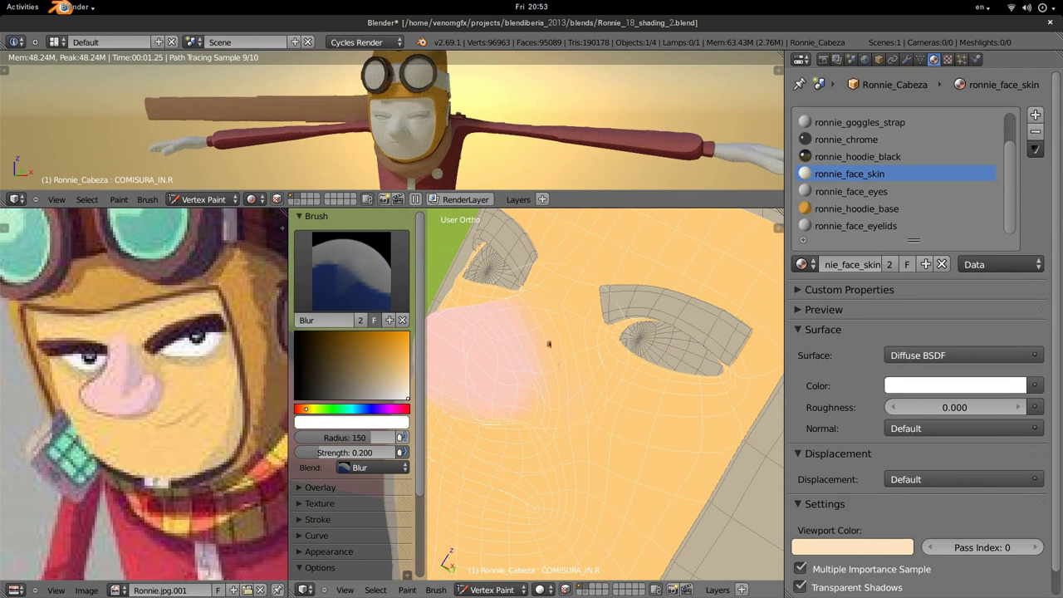
{"action": "key", "text": "f"}
{"action": "left_click", "coordinate": [546, 366]}
{"action": "mouse_move", "coordinate": [516, 307]}
{"action": "middle_mouse_down"}
{"action": "mouse_move", "coordinate": [564, 383]}
{"action": "mouse_move", "coordinate": [649, 358]}
{"action": "mouse_move", "coordinate": [474, 391]}
{"action": "mouse_move", "coordinate": [505, 403]}
{"action": "mouse_move", "coordinate": [506, 380]}
{"action": "mouse_move", "coordinate": [556, 422]}
{"action": "middle_mouse_up"}
{"action": "scroll", "coordinate": [603, 382], "scroll_direction": "up", "scroll_amount": 2}
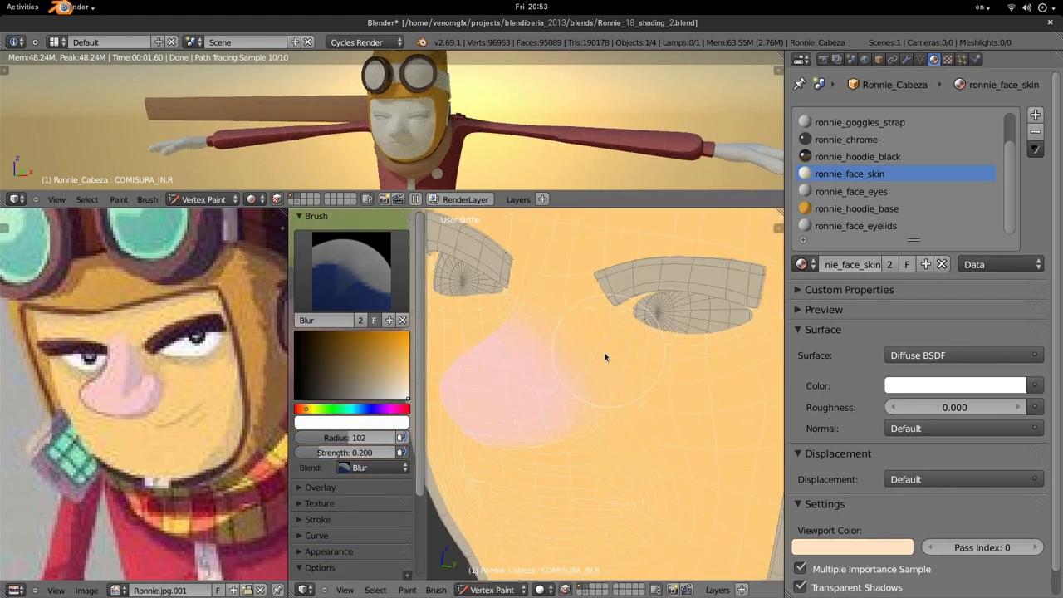
{"action": "scroll", "coordinate": [605, 356], "scroll_direction": "up", "scroll_amount": 1}
Step: Set the Draw brush to a darker half-value pink at radius 21
{"action": "left_click", "coordinate": [370, 424]}
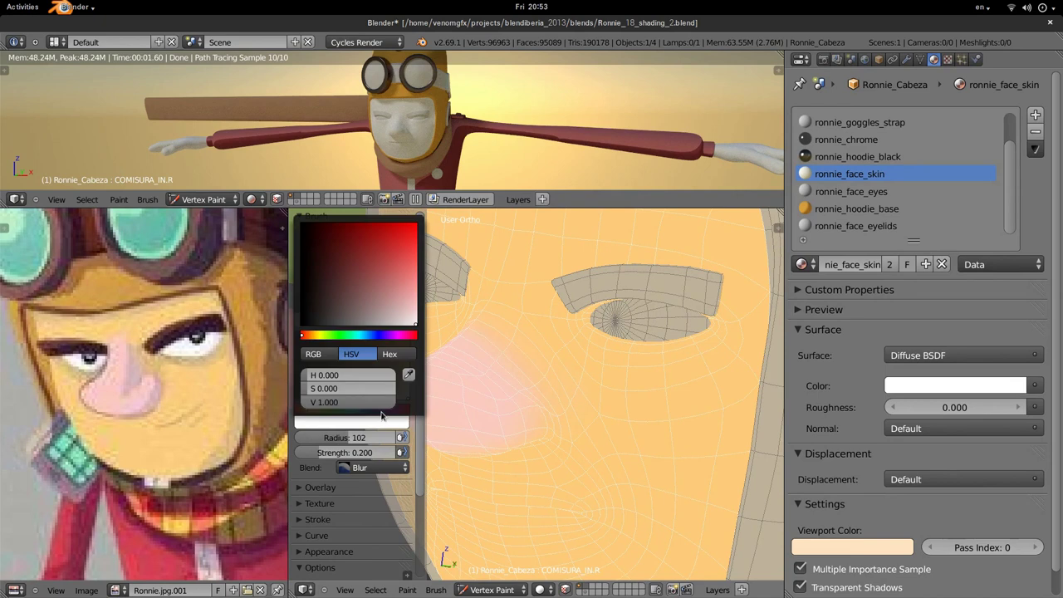
{"action": "mouse_move", "coordinate": [390, 403]}
{"action": "left_mouse_down"}
{"action": "mouse_move", "coordinate": [374, 407]}
{"action": "mouse_move", "coordinate": [377, 388]}
{"action": "left_mouse_up"}
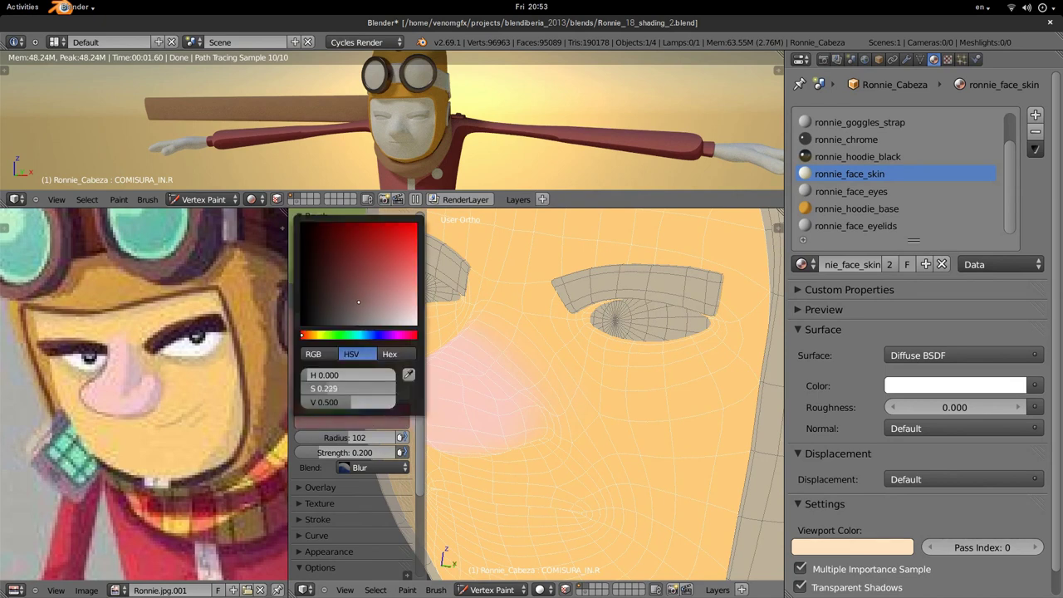
{"action": "key", "text": "f"}
{"action": "left_click", "coordinate": [503, 392]}
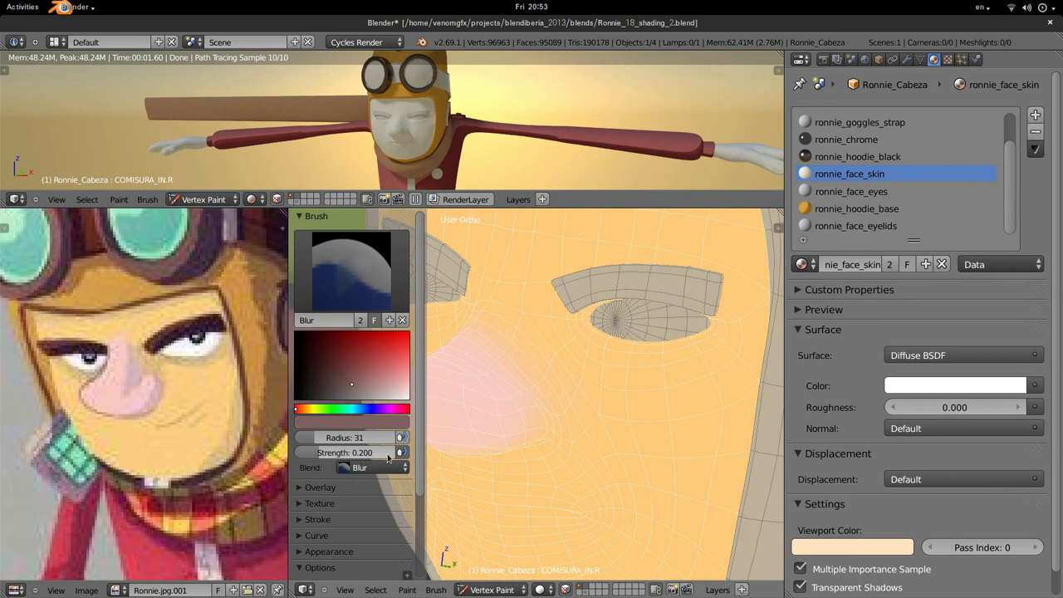
{"action": "left_click", "coordinate": [382, 294]}
{"action": "left_click", "coordinate": [324, 349]}
{"action": "left_click", "coordinate": [353, 274]}
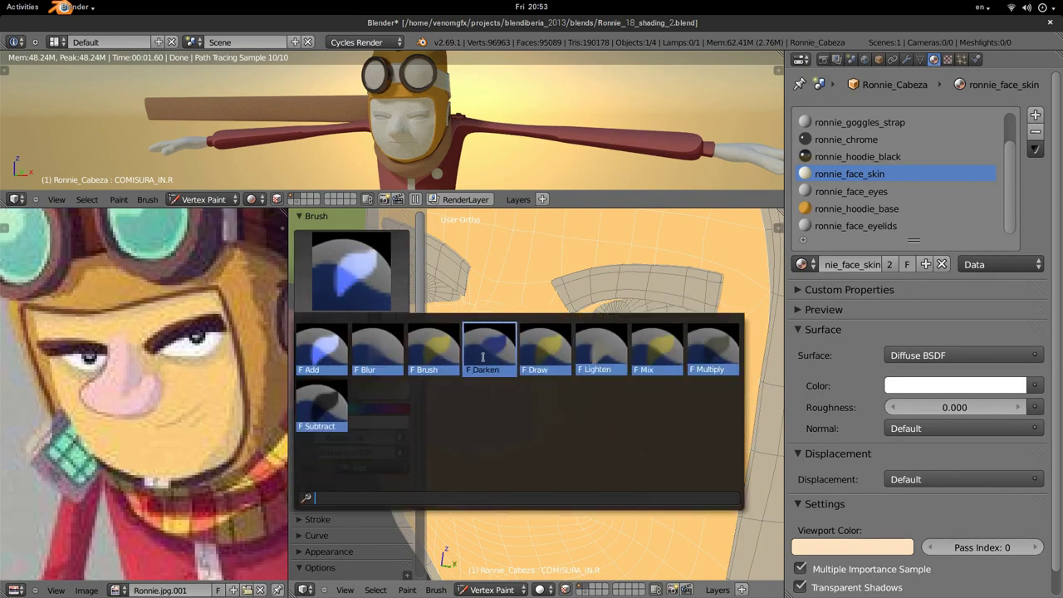
{"action": "left_click", "coordinate": [523, 358]}
{"action": "left_click", "coordinate": [396, 422]}
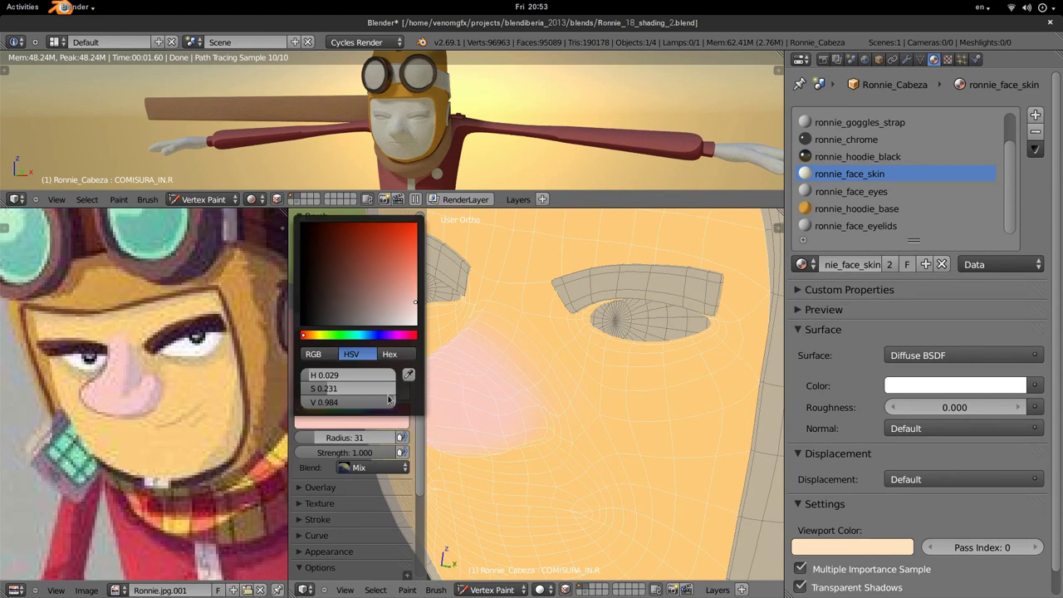
{"action": "left_click_drag", "start_coordinate": [390, 402], "coordinate": [365, 402]}
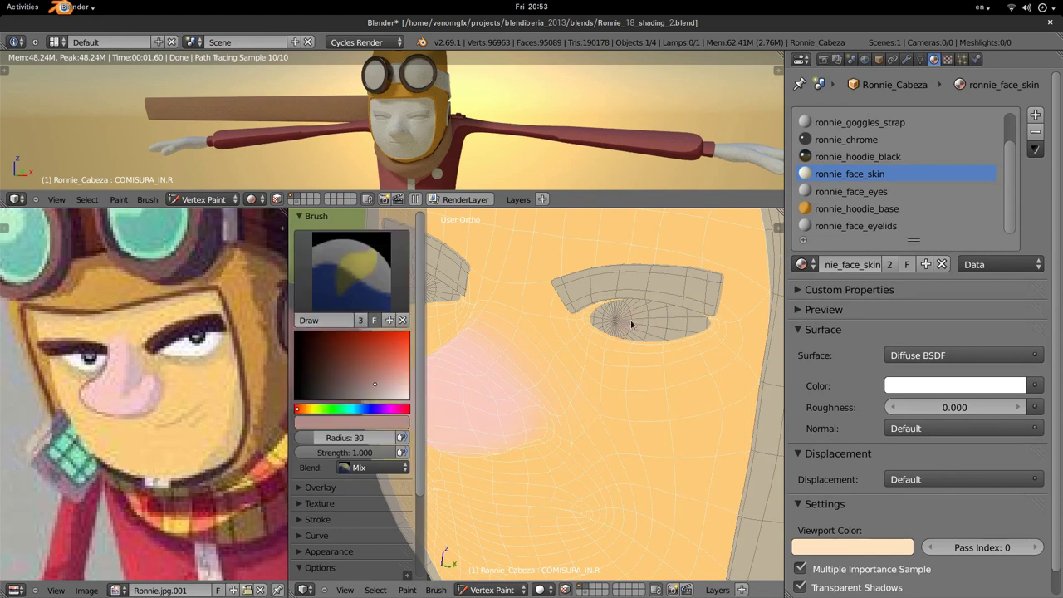
{"action": "key", "text": "bracketleft"}
{"action": "key", "text": "bracketleft"}
{"action": "key", "text": "bracketleft"}
Step: Paint dark pink shading along the lower eyelid and the eye's inner corner
{"action": "left_click_drag", "start_coordinate": [600, 323], "coordinate": [705, 335]}
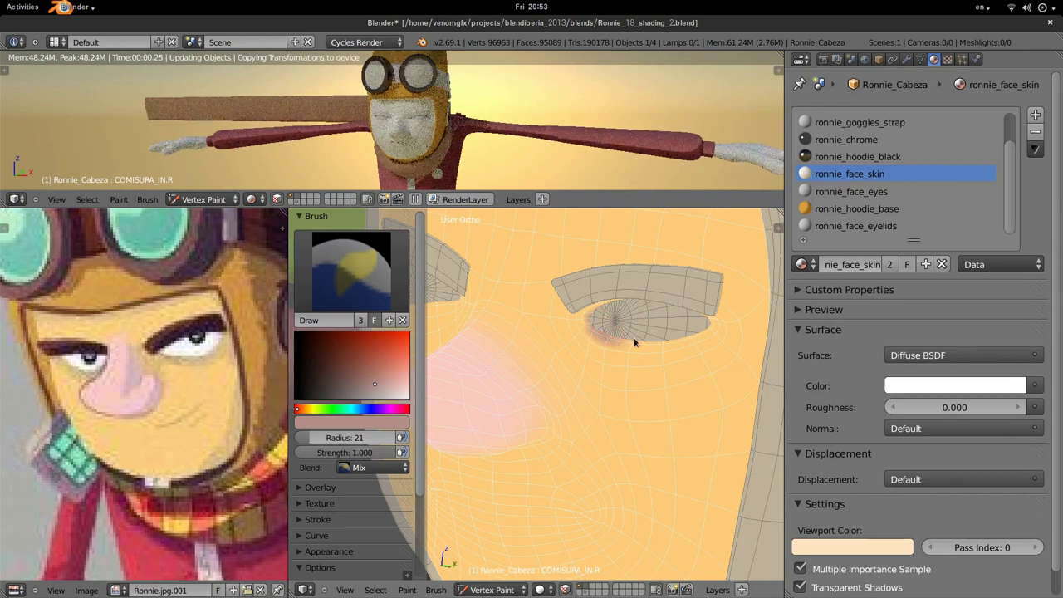
{"action": "middle_click_drag", "start_coordinate": [706, 334], "coordinate": [521, 378]}
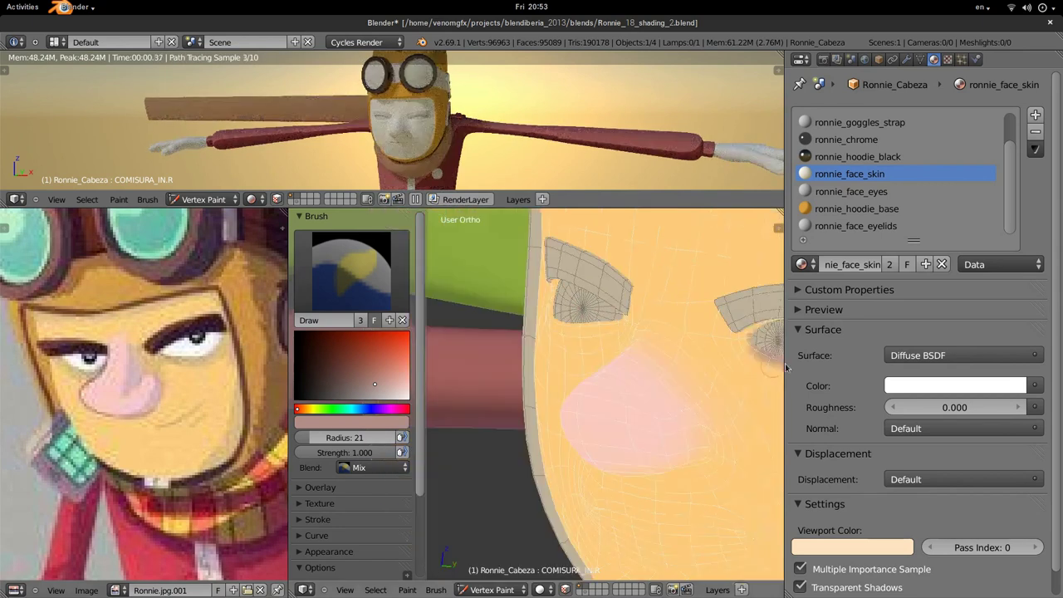
{"action": "middle_click_drag", "start_coordinate": [616, 361], "coordinate": [628, 343]}
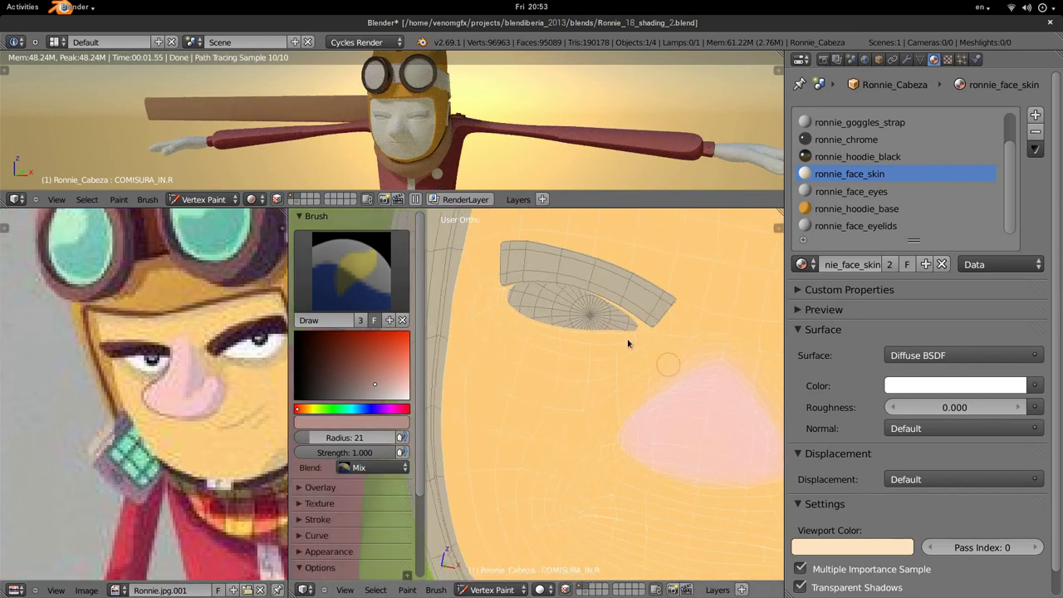
{"action": "left_click", "coordinate": [504, 297]}
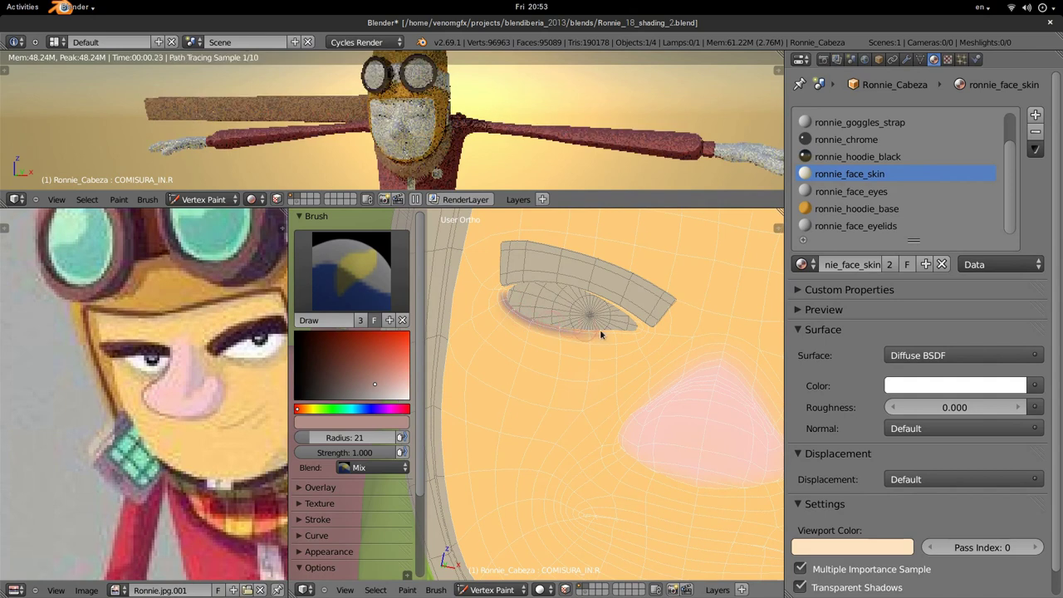
Step: Blur the eyelid shading around both eyes into the skin
{"action": "left_click", "coordinate": [352, 274]}
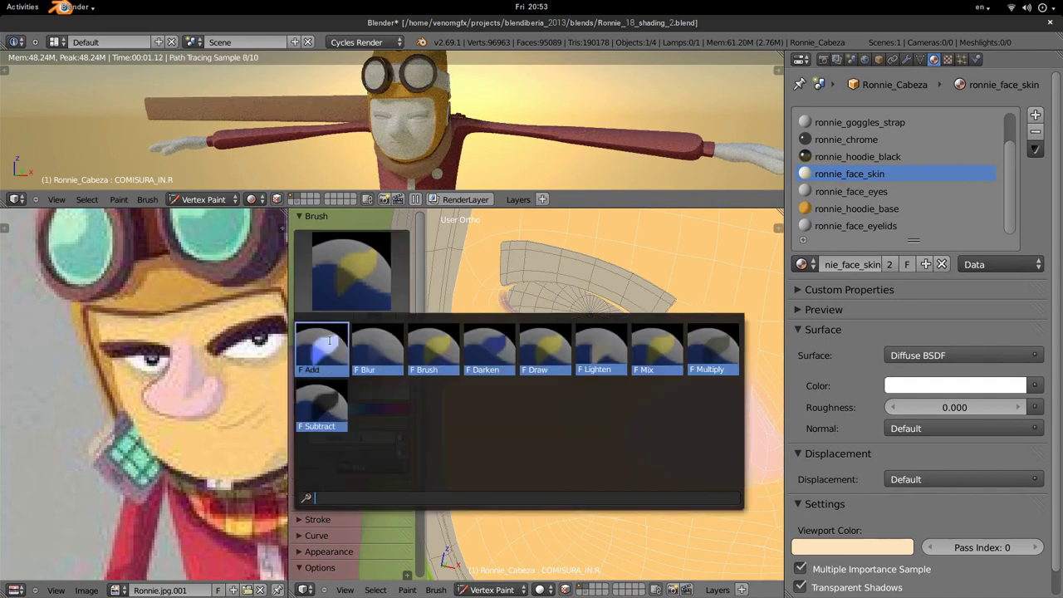
{"action": "left_click", "coordinate": [322, 349]}
{"action": "left_click", "coordinate": [353, 274]}
{"action": "left_click", "coordinate": [377, 349]}
{"action": "left_click_drag", "start_coordinate": [573, 336], "coordinate": [493, 302]}
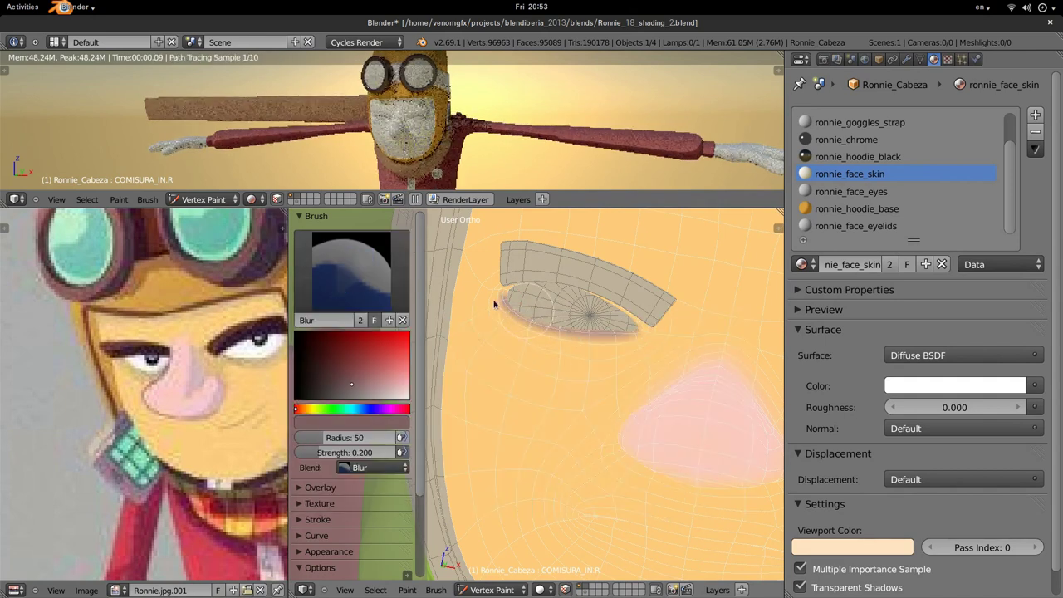
{"action": "middle_click_drag", "start_coordinate": [662, 328], "coordinate": [385, 323], "text": "shift"}
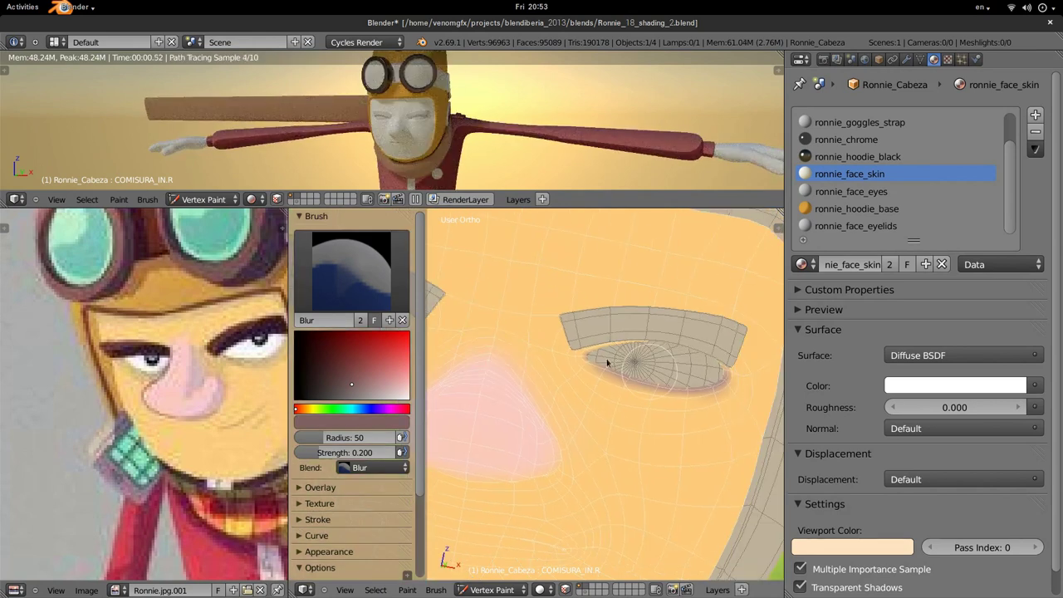
{"action": "scroll", "coordinate": [675, 384], "scroll_direction": "down", "scroll_amount": 1}
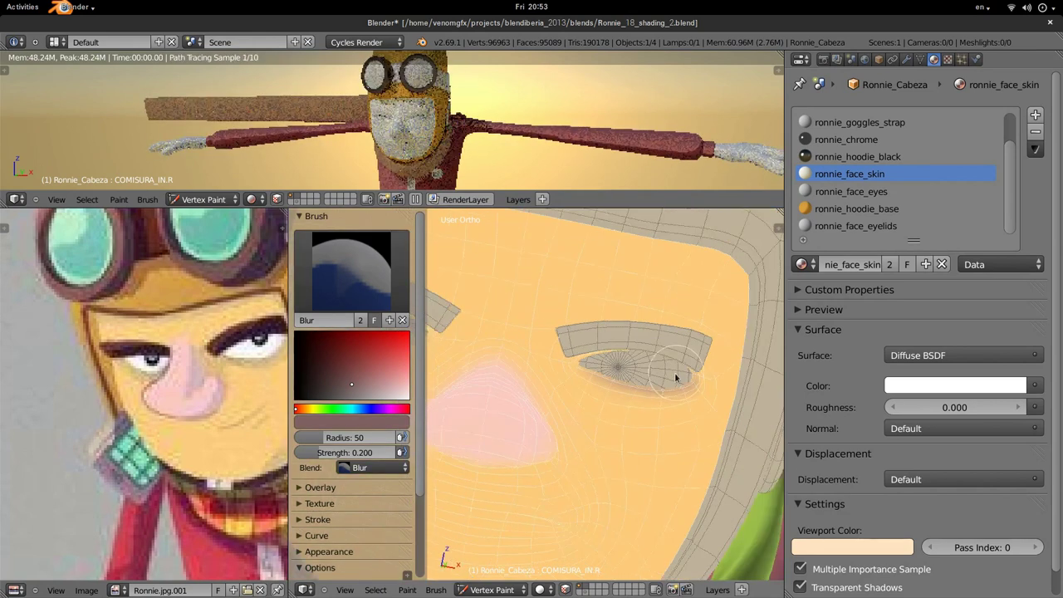
{"action": "scroll", "coordinate": [648, 378], "scroll_direction": "down", "scroll_amount": 2}
{"action": "scroll", "coordinate": [619, 376], "scroll_direction": "down", "scroll_amount": 1}
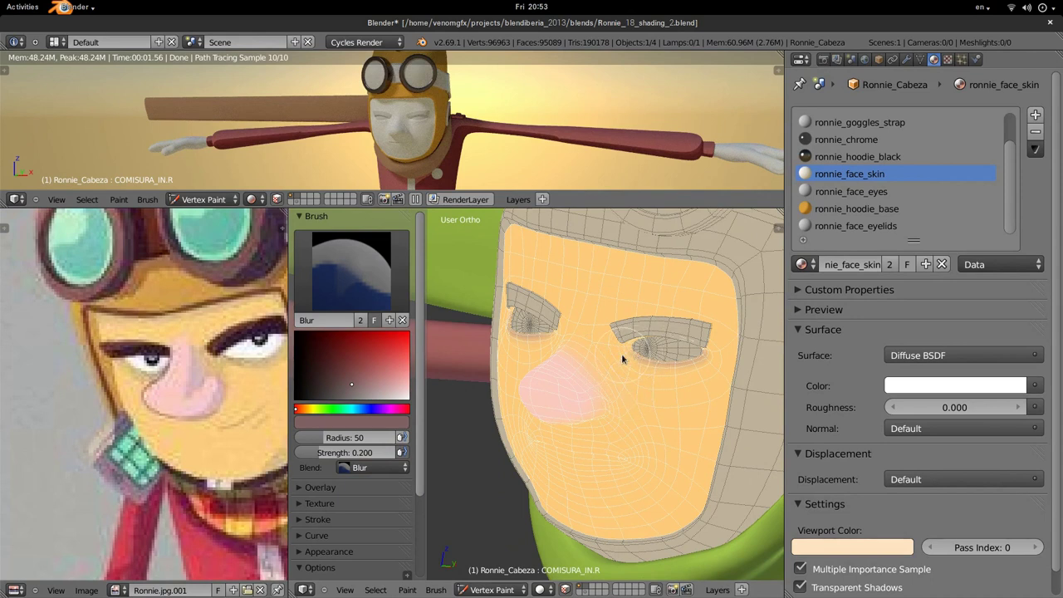
Step: Return to Object Mode and turn the head to a three-quarter view
{"action": "key", "text": "v"}
{"action": "scroll", "coordinate": [577, 426], "scroll_direction": "up", "scroll_amount": 1}
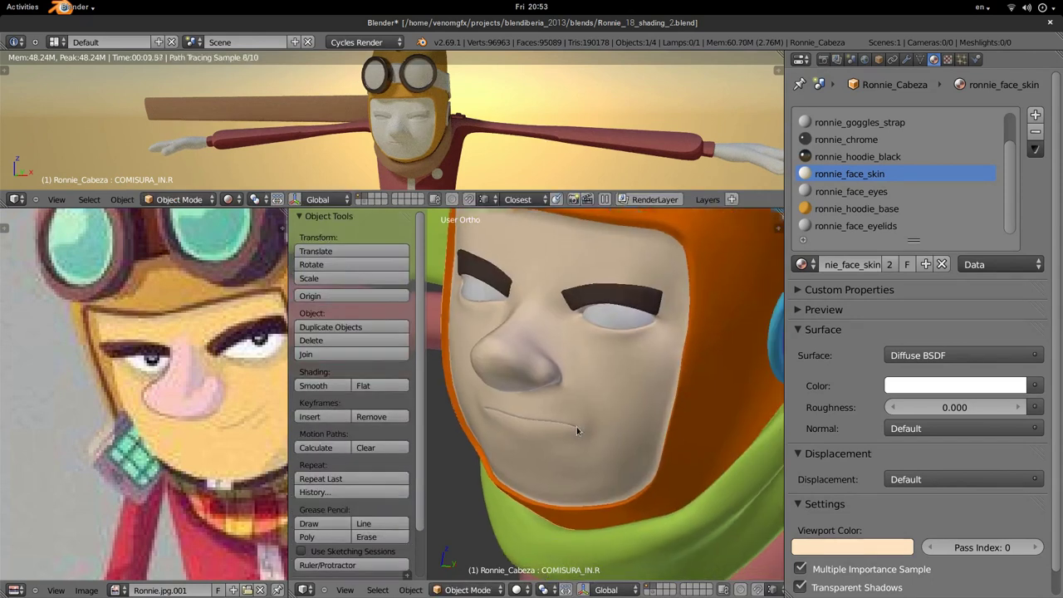
{"action": "scroll", "coordinate": [619, 425], "scroll_direction": "up", "scroll_amount": 1}
{"action": "middle_click_drag", "start_coordinate": [620, 425], "coordinate": [649, 411]}
{"action": "scroll", "coordinate": [421, 134], "scroll_direction": "up", "scroll_amount": 2}
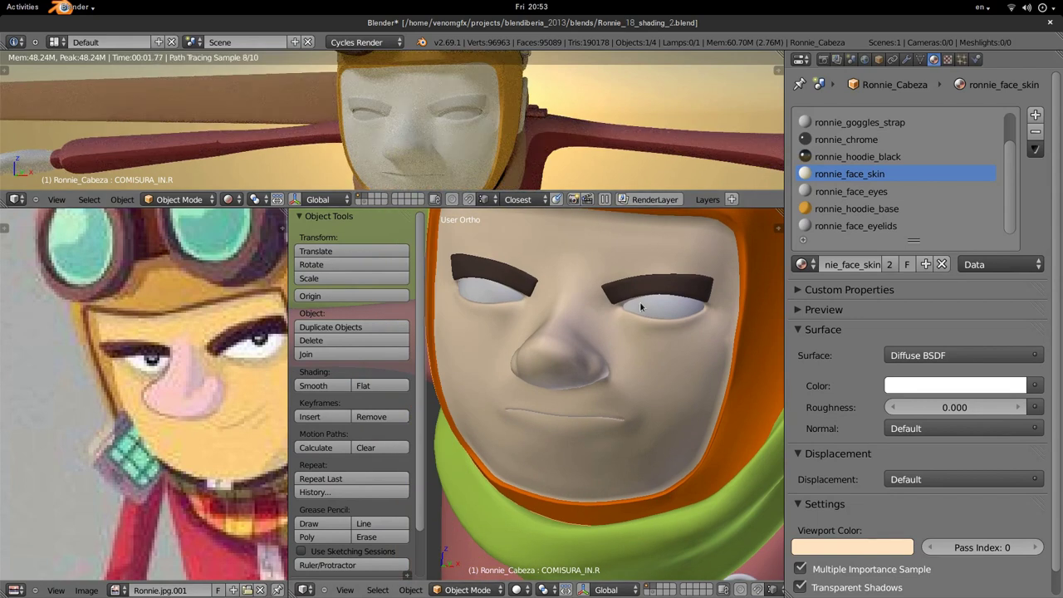
{"action": "middle_click_drag", "start_coordinate": [634, 447], "coordinate": [598, 440]}
{"action": "scroll", "coordinate": [598, 440], "scroll_direction": "down", "scroll_amount": 2}
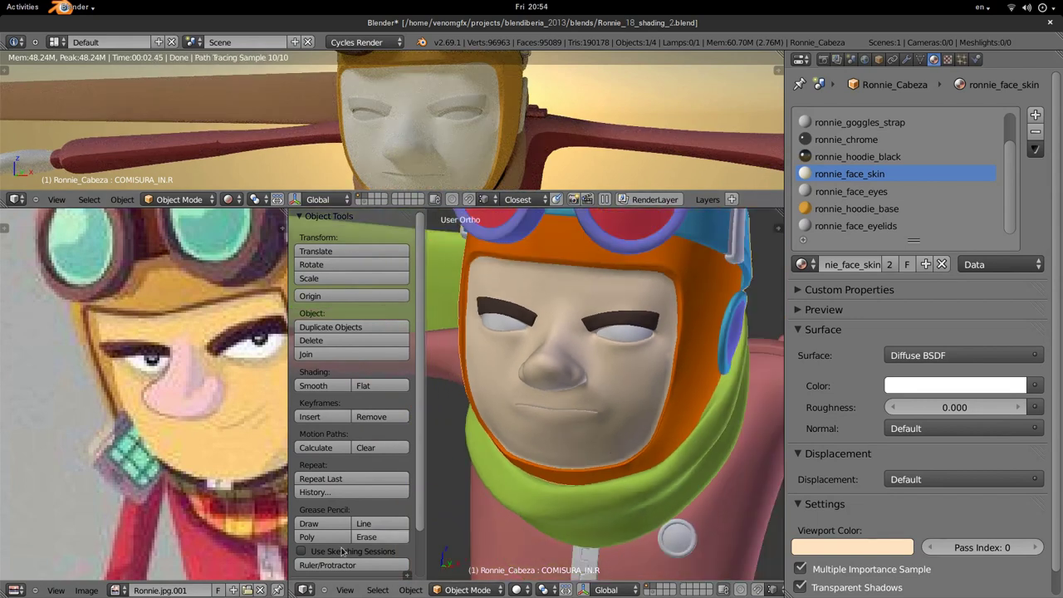
Step: Show the ronnie_face_skin node tree in the lower Shader Editor and open the Add menu
{"action": "left_click", "coordinate": [309, 591]}
{"action": "left_click", "coordinate": [357, 432]}
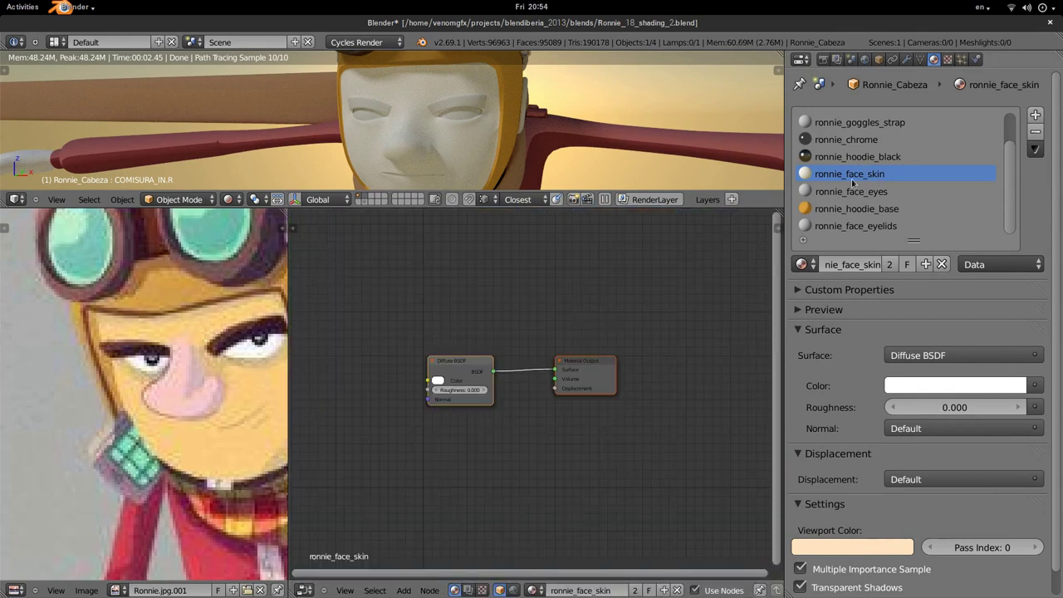
{"action": "scroll", "coordinate": [424, 429], "scroll_direction": "up", "scroll_amount": 3}
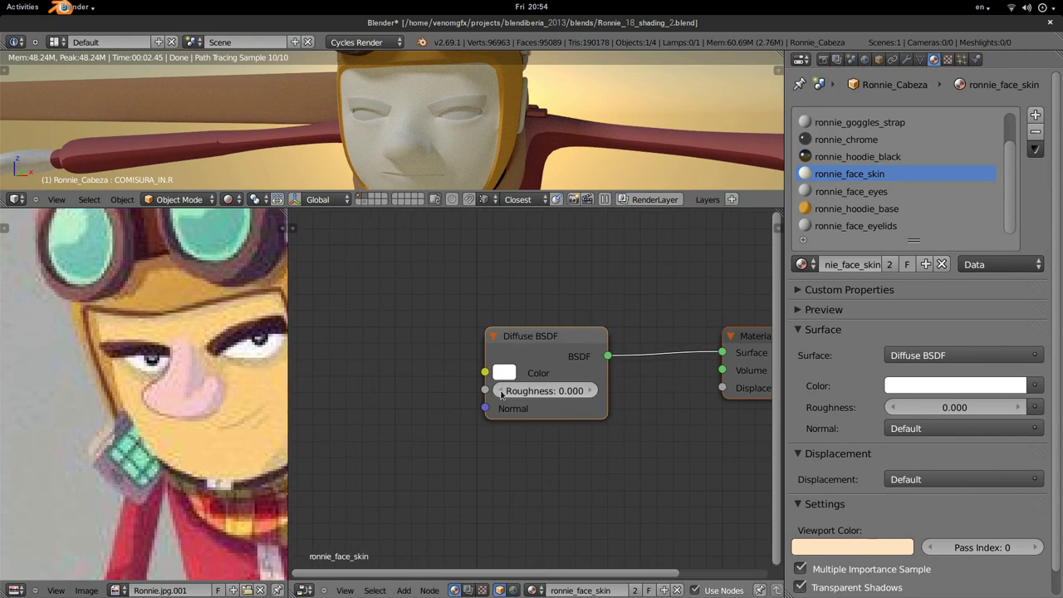
{"action": "left_click_drag", "start_coordinate": [515, 371], "coordinate": [537, 284]}
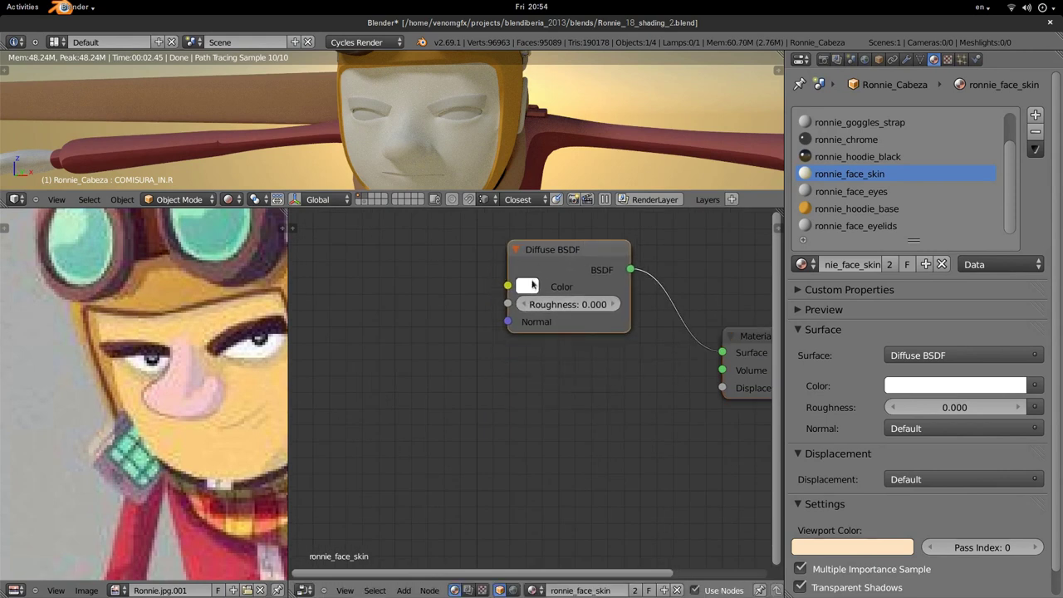
{"action": "scroll", "coordinate": [438, 407], "scroll_direction": "down", "scroll_amount": 1}
{"action": "scroll", "coordinate": [432, 426], "scroll_direction": "down", "scroll_amount": 2}
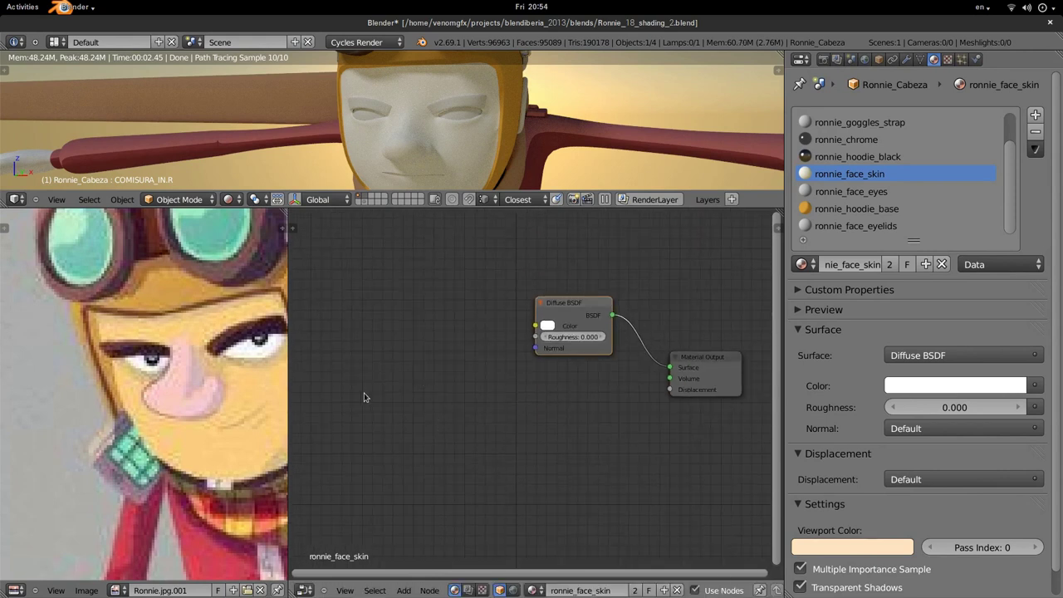
{"action": "key", "text": "shift+a"}
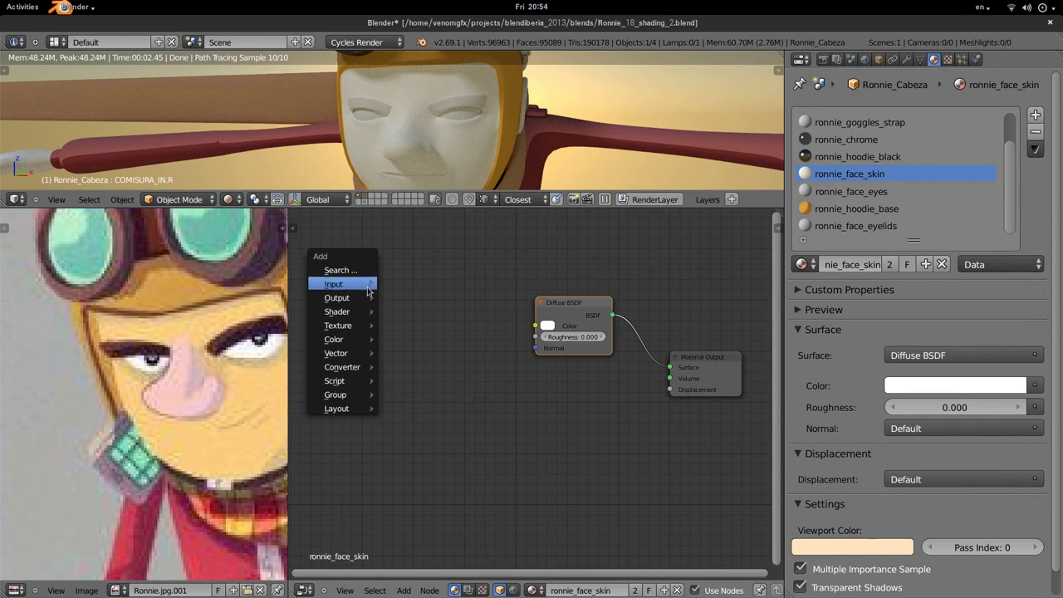
{"action": "mouse_move", "coordinate": [334, 284]}
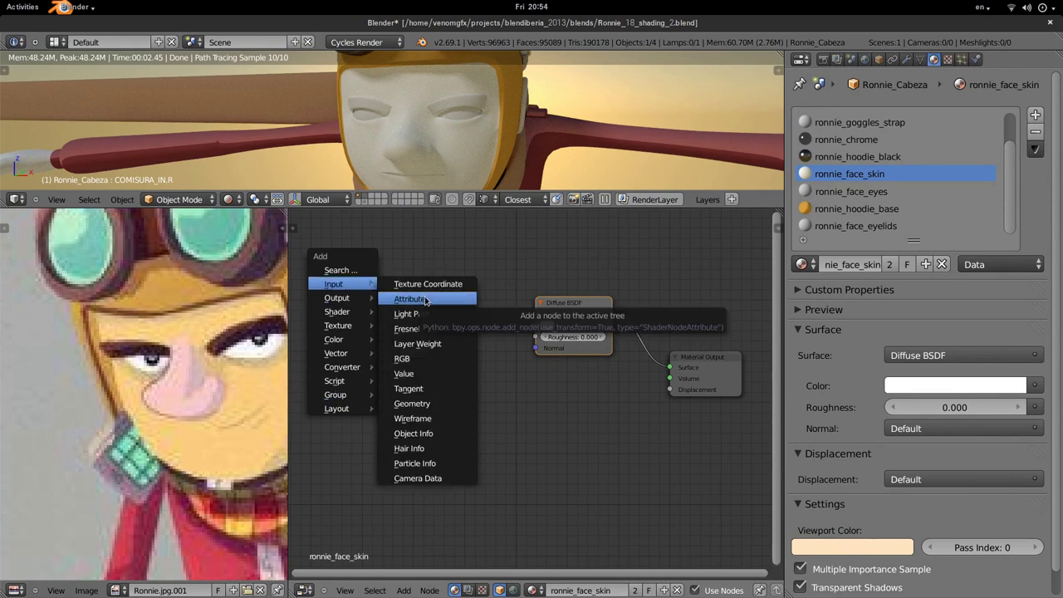
Step: Place an Attribute input node left of the Diffuse BSDF, widen it and move it up
{"action": "left_click", "coordinate": [425, 301]}
{"action": "left_click", "coordinate": [451, 378]}
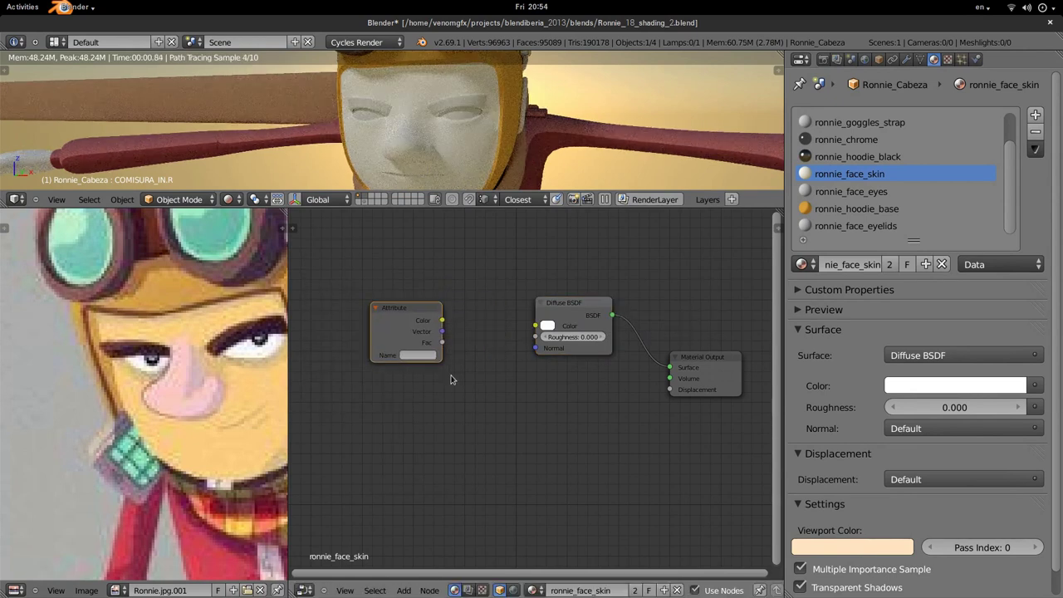
{"action": "left_click_drag", "start_coordinate": [440, 360], "coordinate": [458, 360]}
{"action": "scroll", "coordinate": [452, 341], "scroll_direction": "up", "scroll_amount": 1}
{"action": "scroll", "coordinate": [459, 331], "scroll_direction": "up", "scroll_amount": 1}
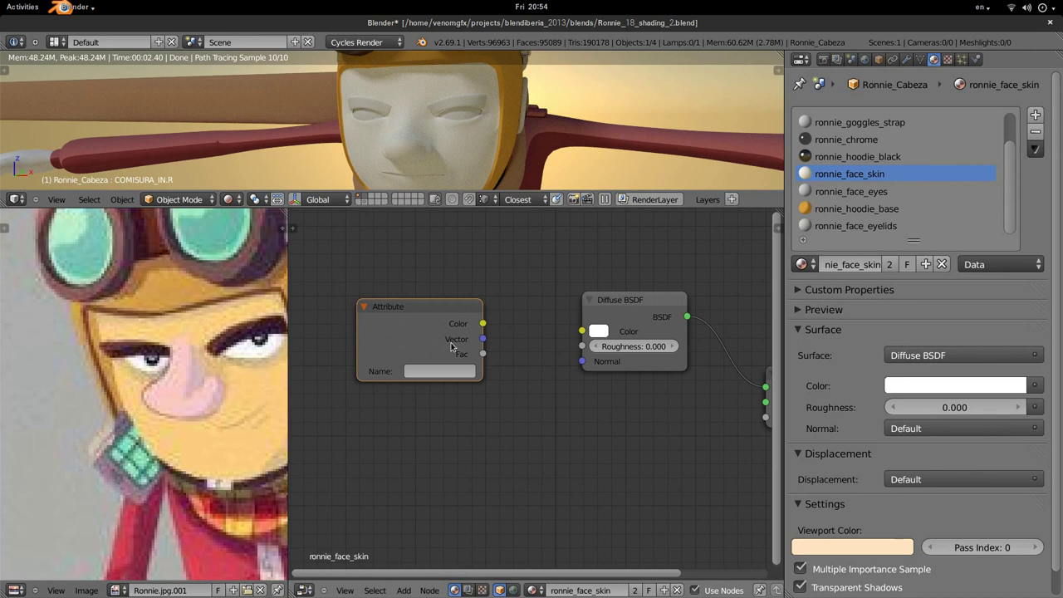
{"action": "left_click_drag", "start_coordinate": [447, 322], "coordinate": [443, 294]}
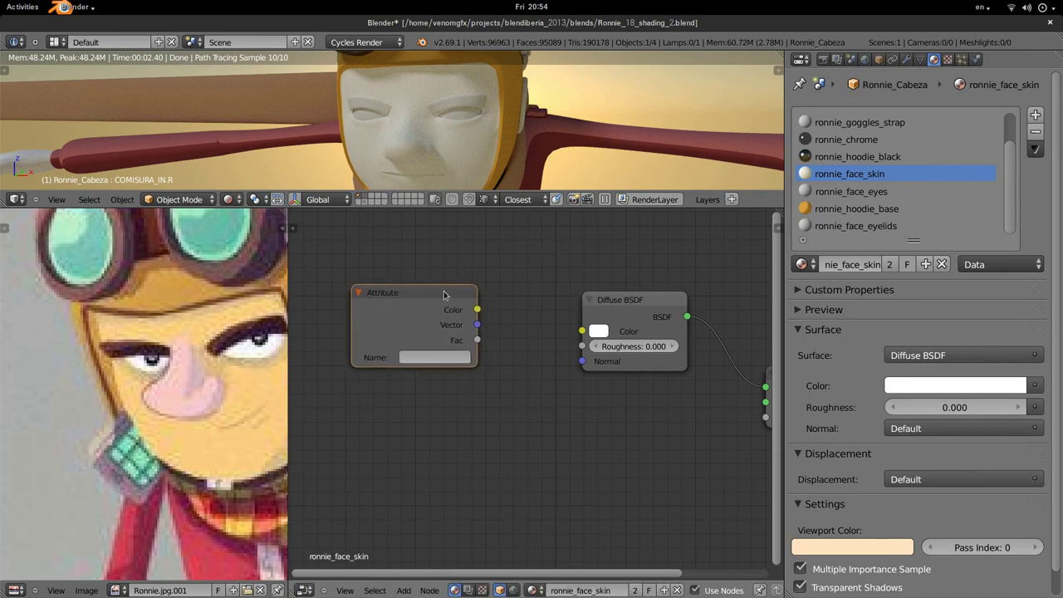
Step: Rename the Col vertex colour layer to cara_color and enter cara_color as the Attribute node's Name
{"action": "left_click", "coordinate": [920, 60]}
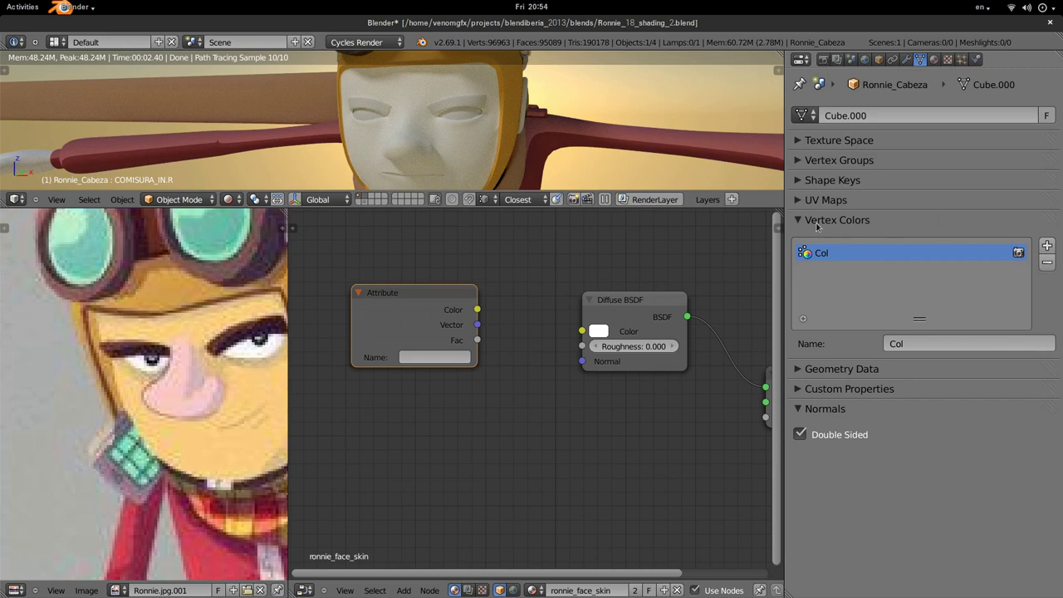
{"action": "left_click", "coordinate": [858, 255]}
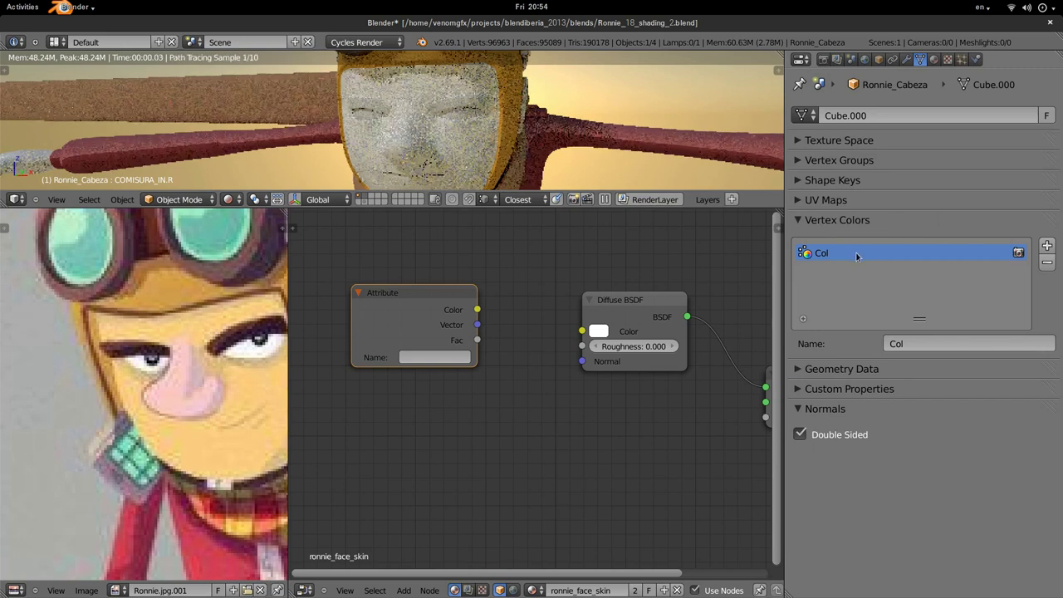
{"action": "left_click", "coordinate": [957, 347]}
{"action": "type", "text": "cara_colo"}
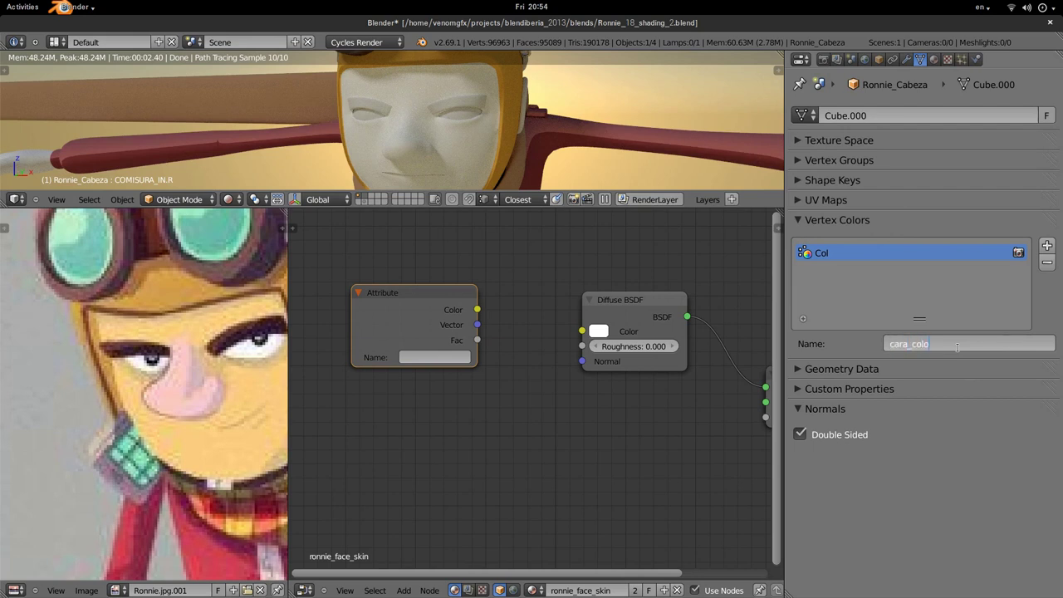
{"action": "type", "text": "r"}
{"action": "key", "text": "Return"}
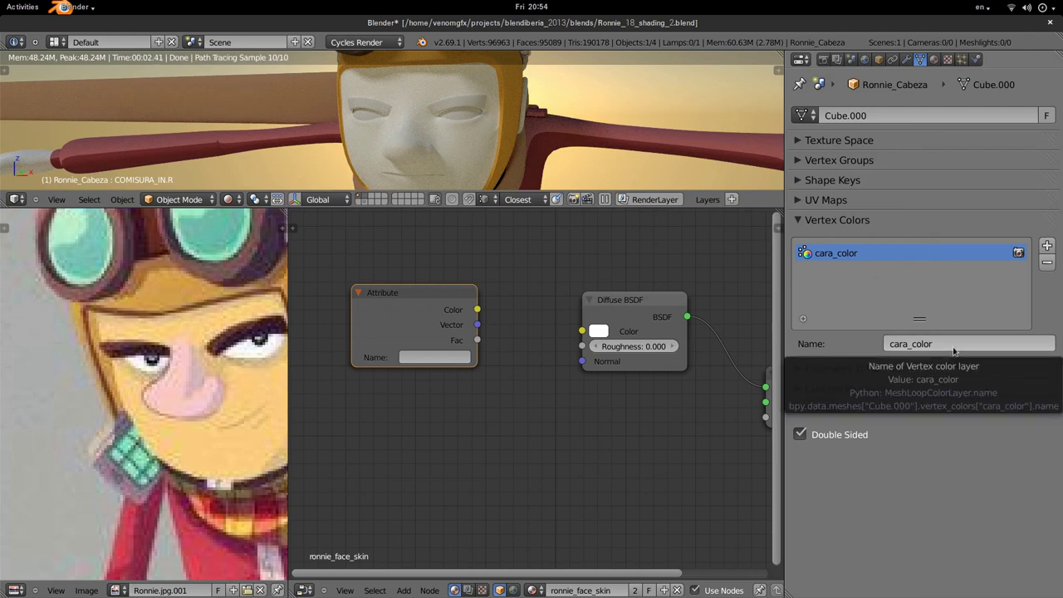
{"action": "left_click", "coordinate": [449, 358]}
{"action": "type", "text": "cara_col"}
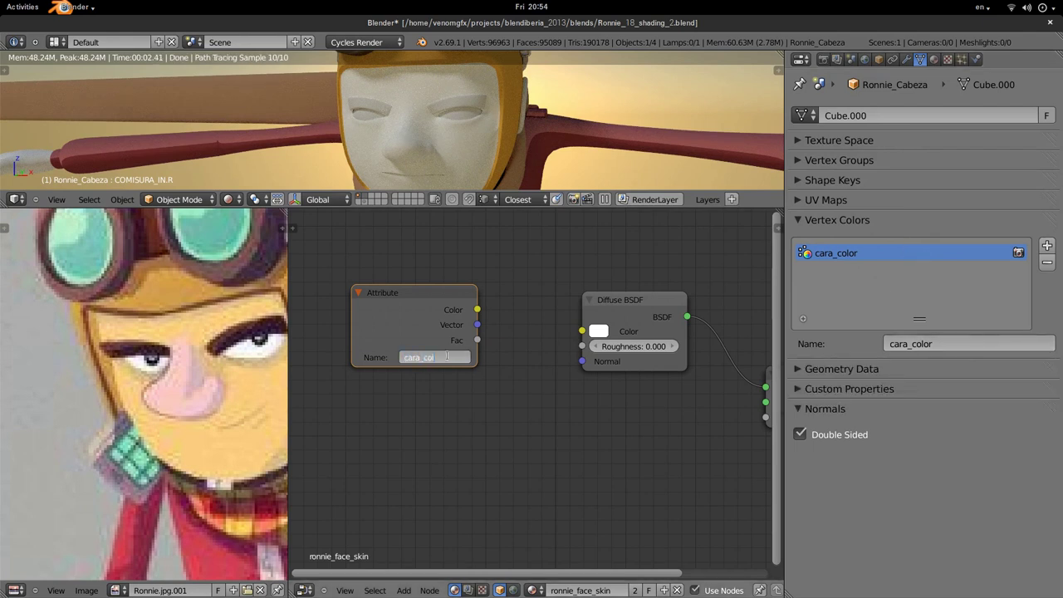
{"action": "key", "text": "Return"}
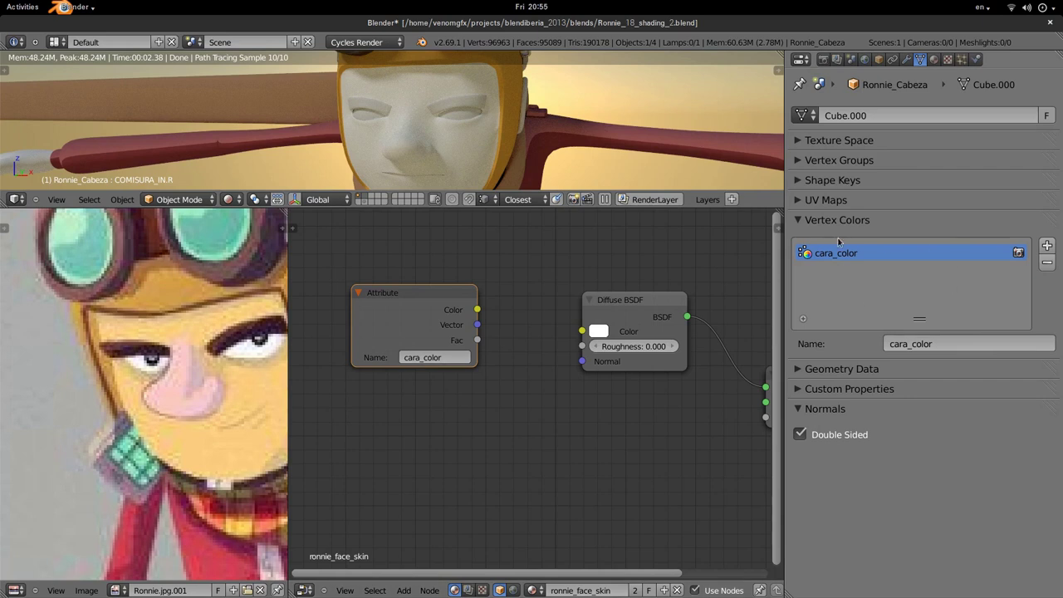
Step: Link the Attribute node's Color output to the Diffuse BSDF Color input and reposition the node
{"action": "left_click_drag", "start_coordinate": [592, 344], "coordinate": [584, 325]}
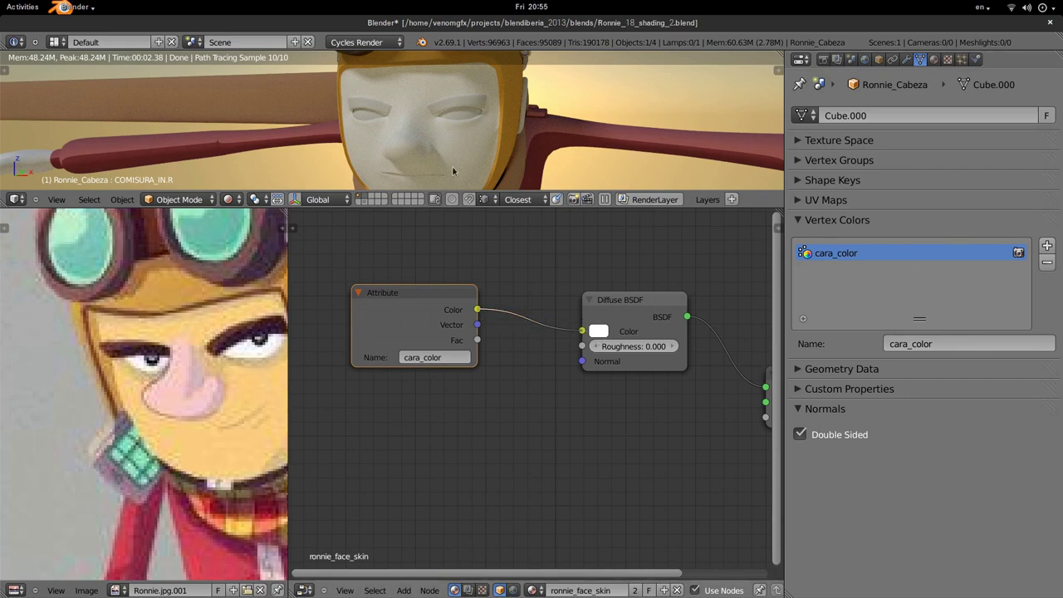
{"action": "mouse_move", "coordinate": [407, 124]}
{"action": "middle_mouse_down"}
{"action": "mouse_move", "coordinate": [461, 130]}
{"action": "mouse_move", "coordinate": [453, 126]}
{"action": "middle_mouse_up"}
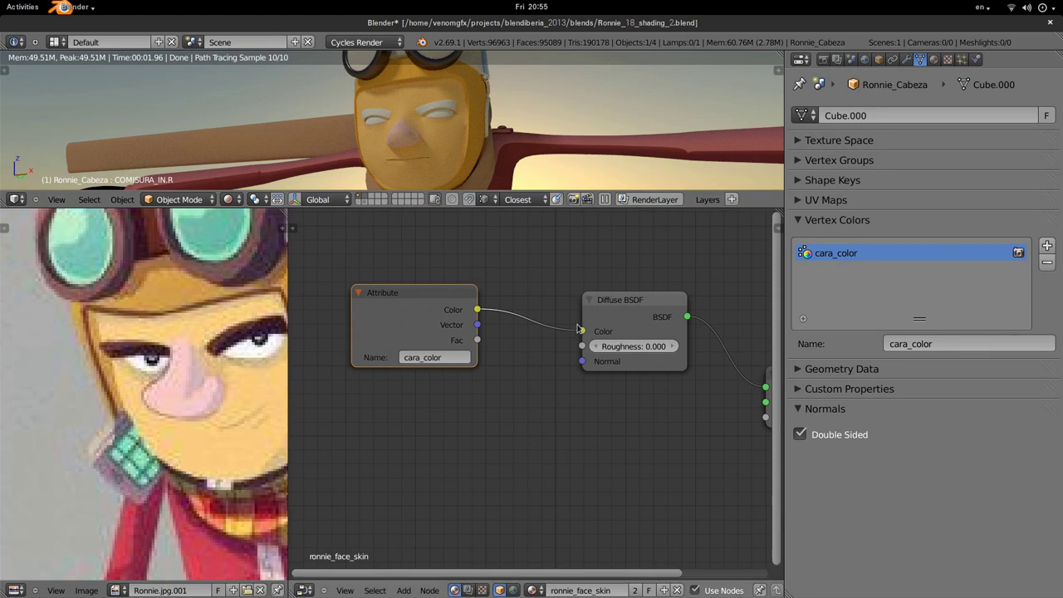
{"action": "left_click_drag", "start_coordinate": [431, 335], "coordinate": [373, 311]}
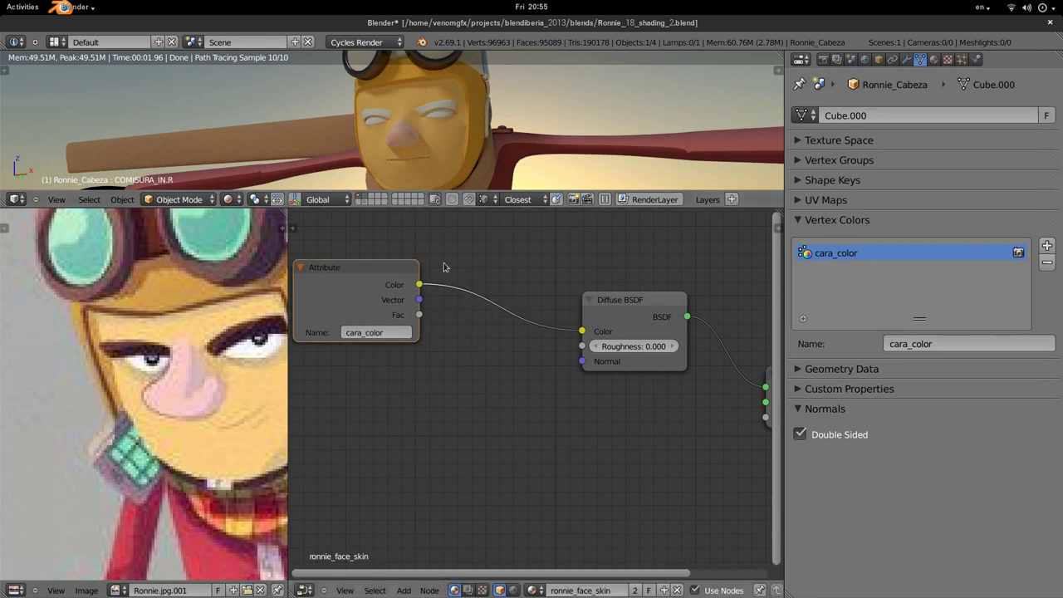
{"action": "scroll", "coordinate": [465, 390], "scroll_direction": "down", "scroll_amount": 2}
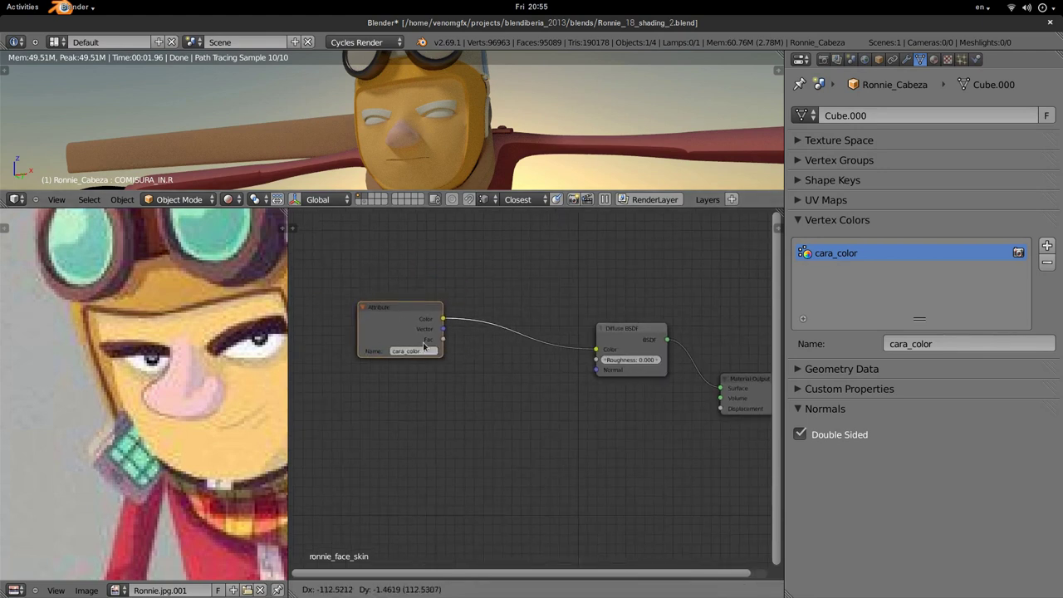
{"action": "key", "text": "shift+a"}
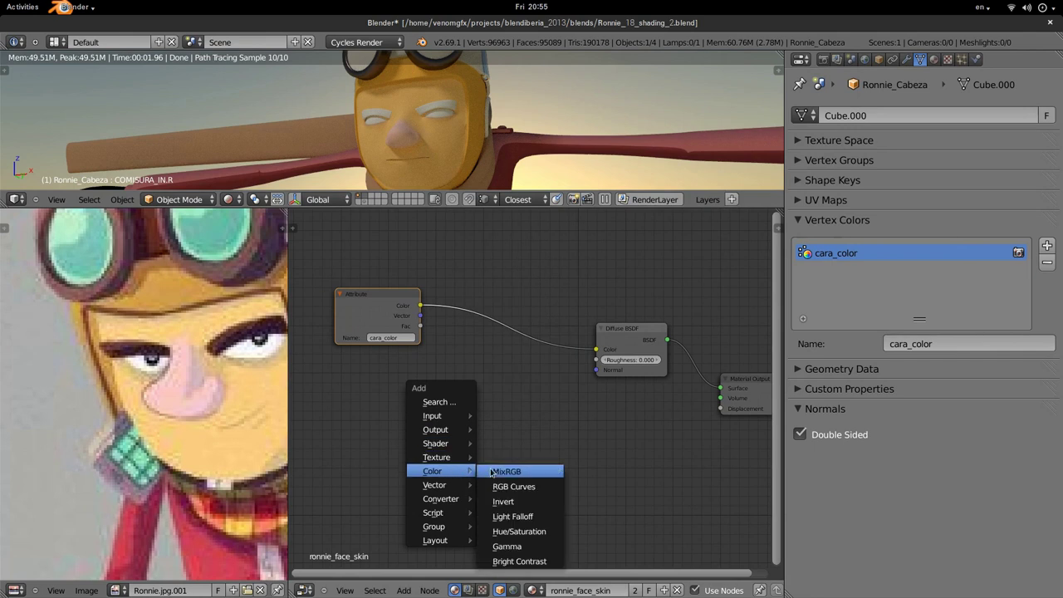
{"action": "mouse_move", "coordinate": [433, 471]}
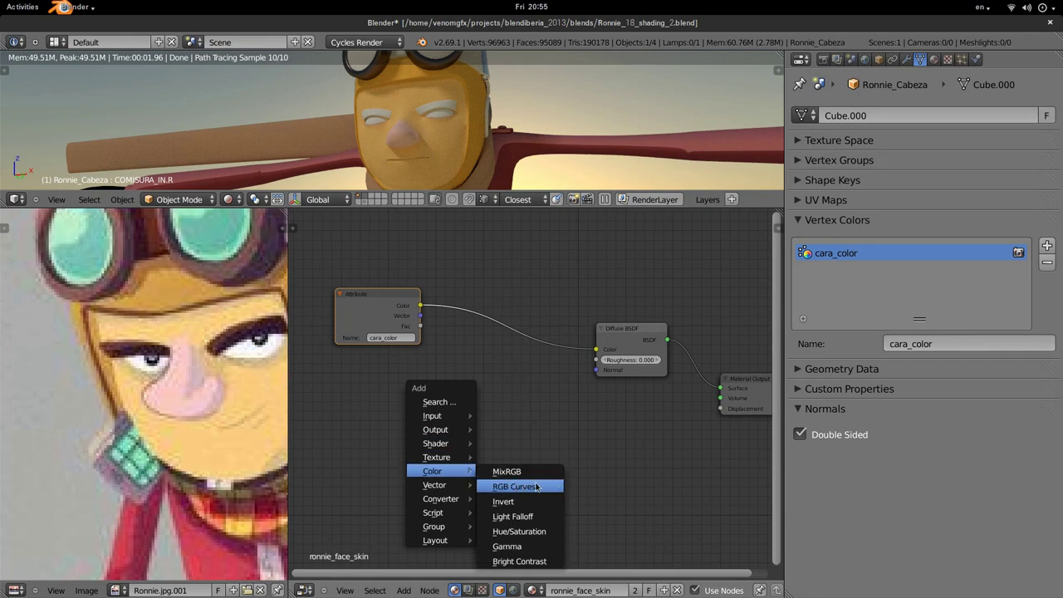
Step: Insert an RGB Curves node on the Attribute–Diffuse BSDF link and bend its combined curve upward
{"action": "left_click", "coordinate": [539, 488]}
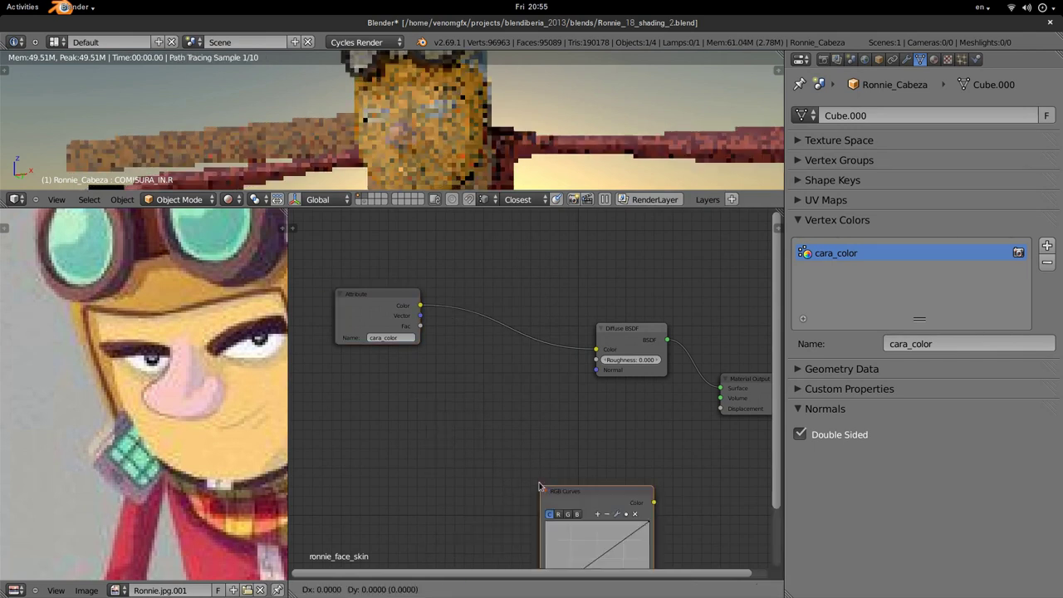
{"action": "left_click", "coordinate": [522, 367]}
{"action": "scroll", "coordinate": [521, 367], "scroll_direction": "up", "scroll_amount": 1}
{"action": "mouse_move", "coordinate": [504, 357]}
{"action": "left_mouse_down"}
{"action": "mouse_move", "coordinate": [502, 338]}
{"action": "mouse_move", "coordinate": [442, 385]}
{"action": "left_mouse_up"}
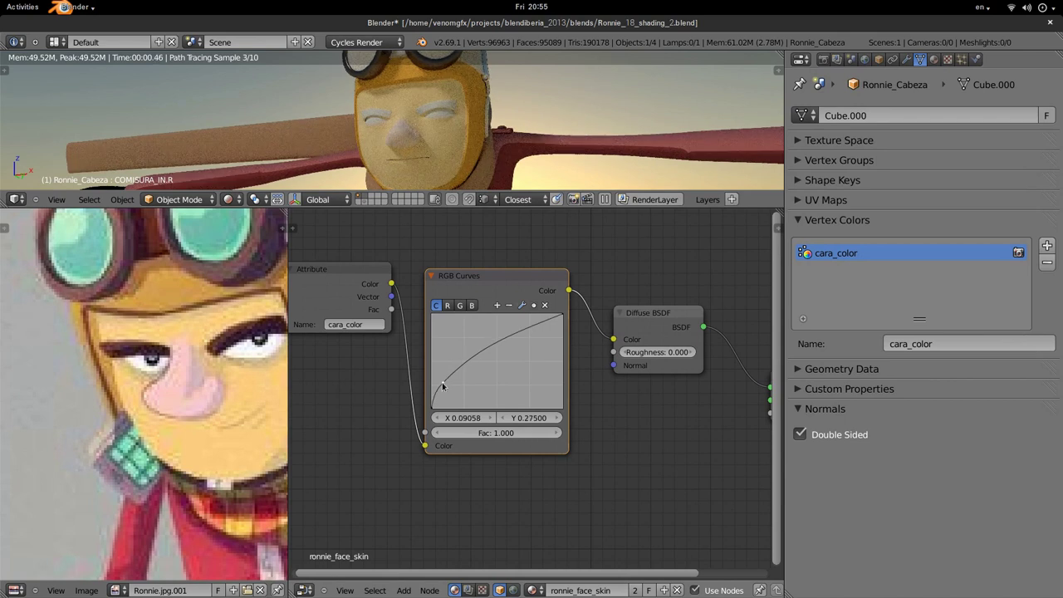
Step: Lower the red channel curve to a point at X 0.60, Y 0.52 and tidy the node layout
{"action": "left_click", "coordinate": [472, 305]}
{"action": "mouse_move", "coordinate": [489, 365]}
{"action": "left_mouse_down"}
{"action": "mouse_move", "coordinate": [494, 340]}
{"action": "mouse_move", "coordinate": [512, 367]}
{"action": "mouse_move", "coordinate": [443, 347]}
{"action": "left_mouse_up"}
{"action": "left_click", "coordinate": [544, 305]}
{"action": "left_click", "coordinate": [447, 305]}
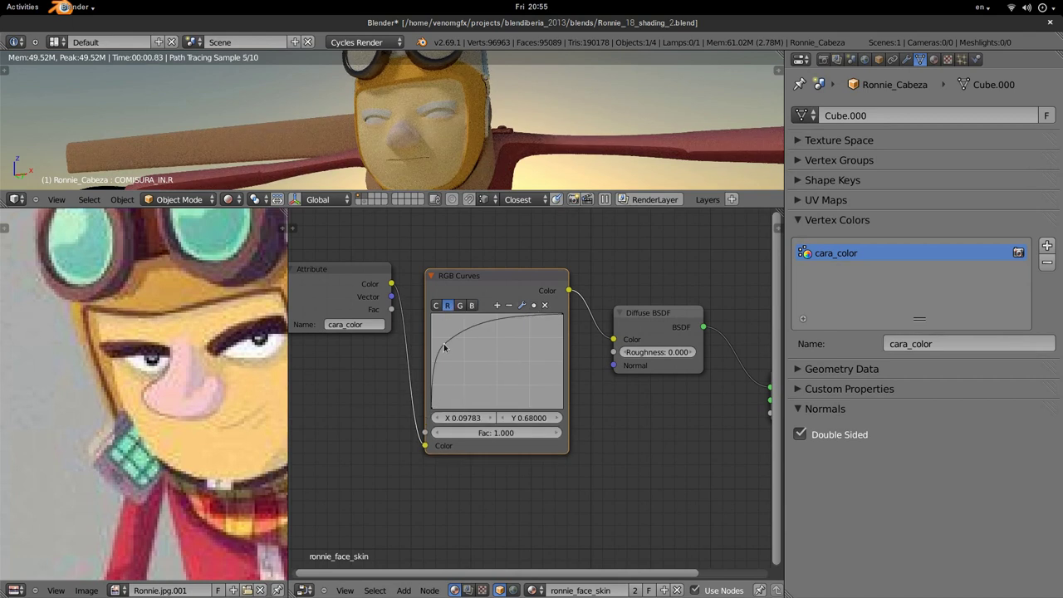
{"action": "mouse_move", "coordinate": [444, 347]}
{"action": "left_mouse_down"}
{"action": "mouse_move", "coordinate": [524, 390]}
{"action": "mouse_move", "coordinate": [509, 359]}
{"action": "left_mouse_up"}
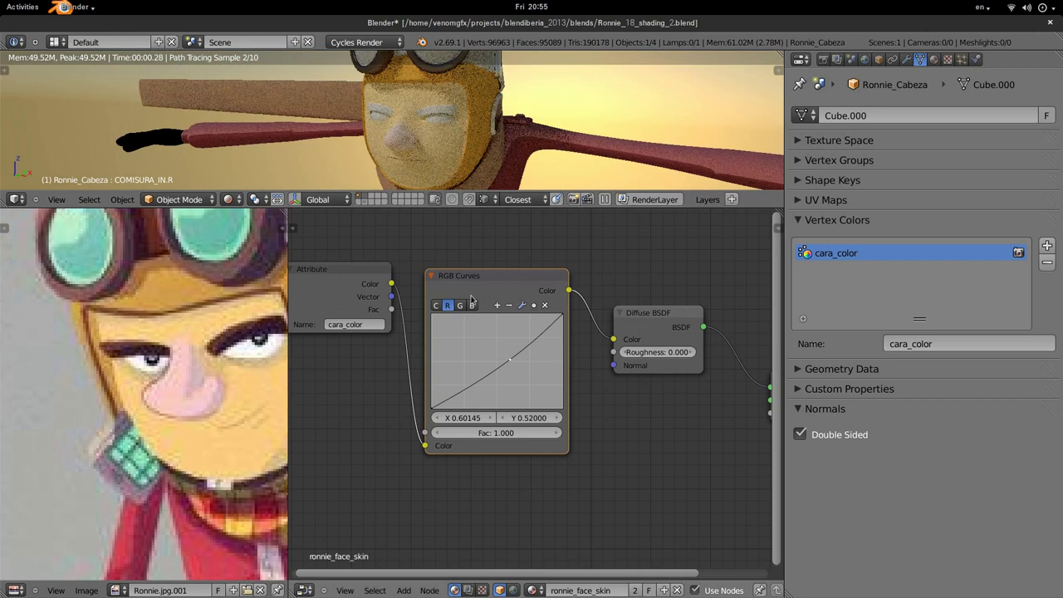
{"action": "scroll", "coordinate": [440, 289], "scroll_direction": "down", "scroll_amount": 2}
{"action": "left_click_drag", "start_coordinate": [360, 304], "coordinate": [338, 310]}
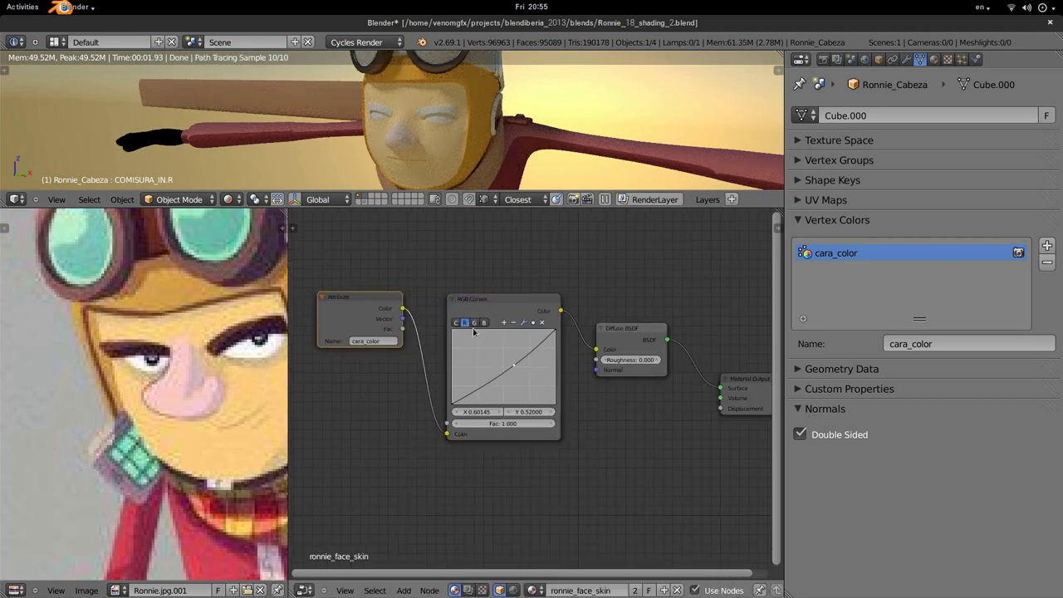
{"action": "left_click_drag", "start_coordinate": [523, 307], "coordinate": [516, 266]}
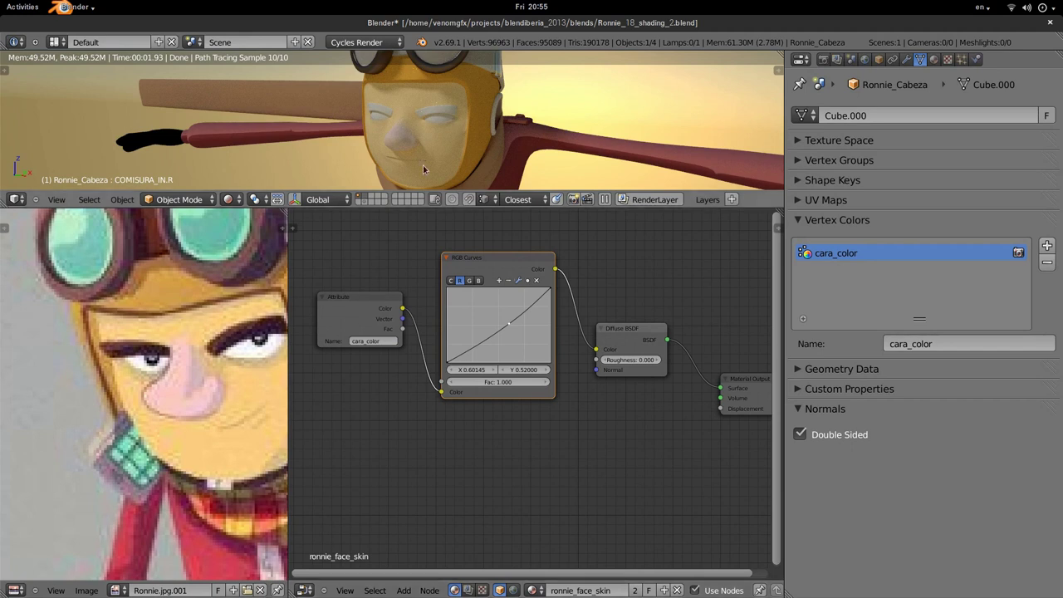
Step: Turn the node area into a 3D View and put the head into Vertex Paint mode
{"action": "left_click", "coordinate": [306, 589]}
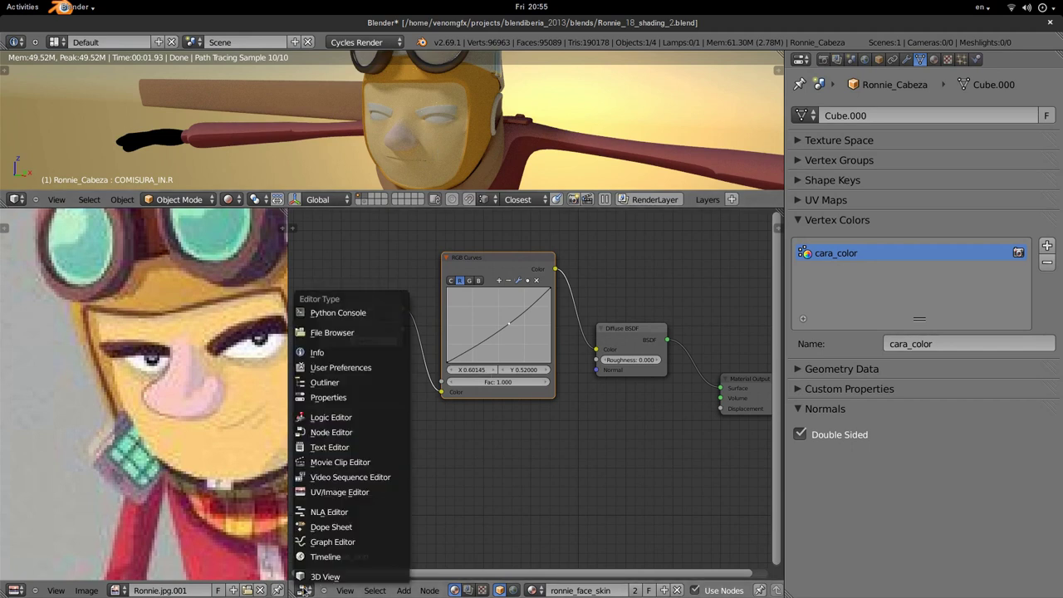
{"action": "left_click", "coordinate": [314, 573]}
{"action": "key", "text": "v"}
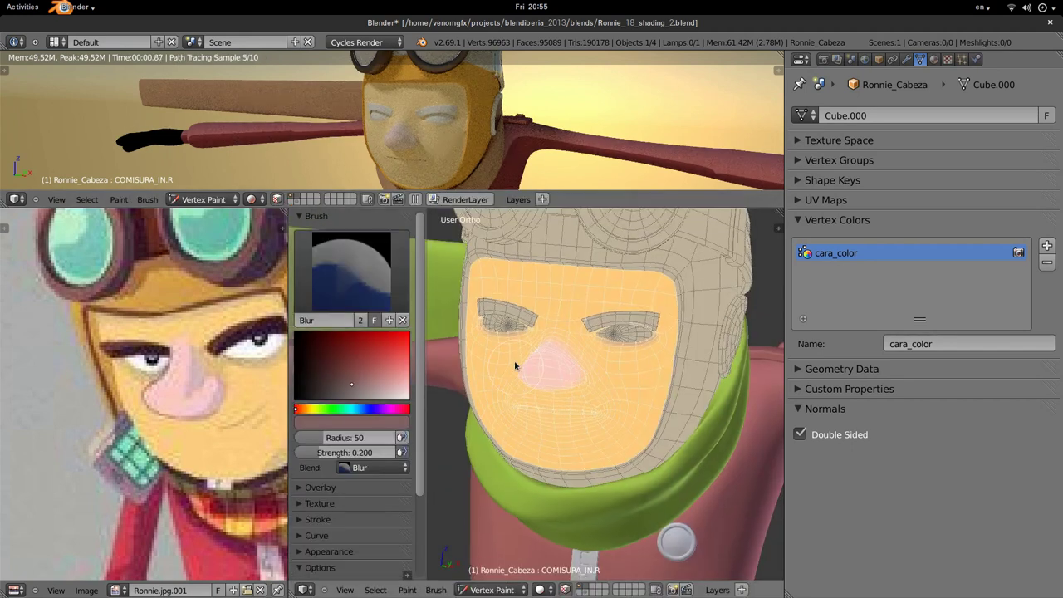
{"action": "mouse_move", "coordinate": [604, 380]}
{"action": "middle_mouse_down", "text": "shift"}
{"action": "mouse_move", "coordinate": [540, 433]}
{"action": "mouse_move", "coordinate": [583, 415]}
{"action": "middle_mouse_up", "text": "shift"}
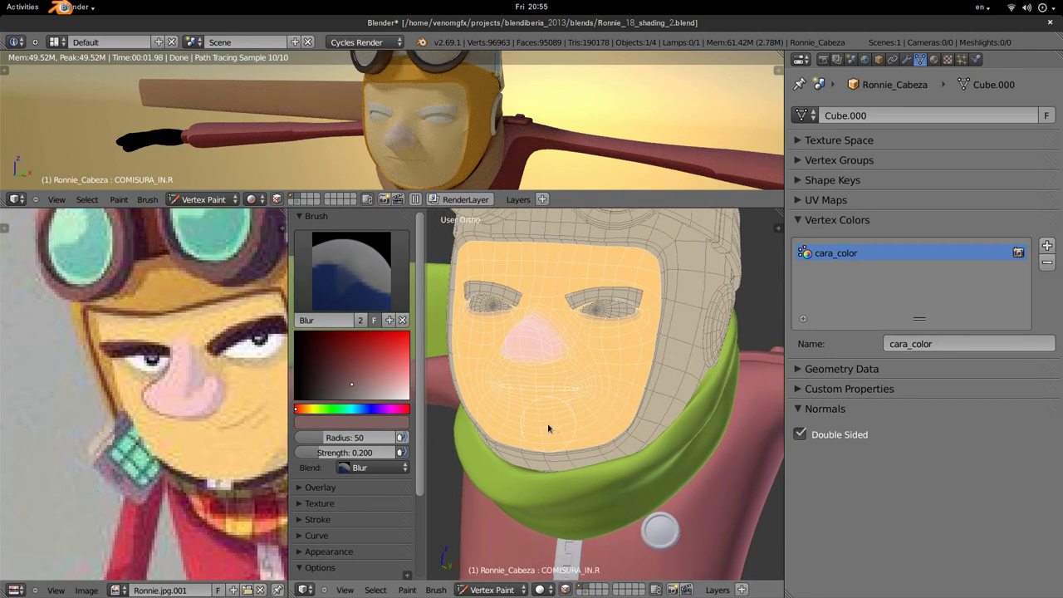
Step: Switch the area back to the Node Editor and zoom out to show the whole character
{"action": "left_click", "coordinate": [306, 590]}
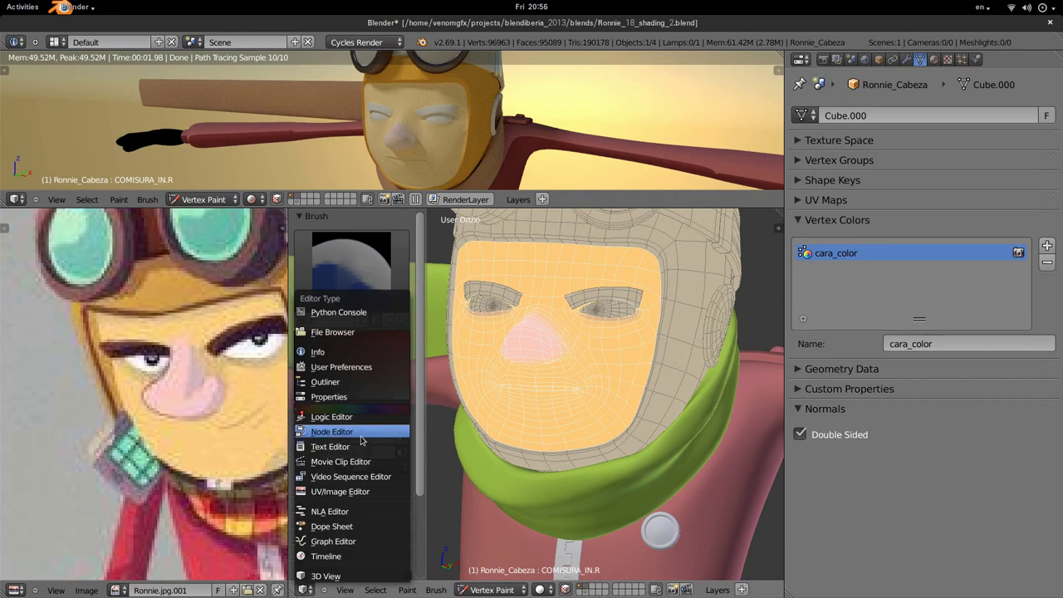
{"action": "left_click", "coordinate": [360, 435]}
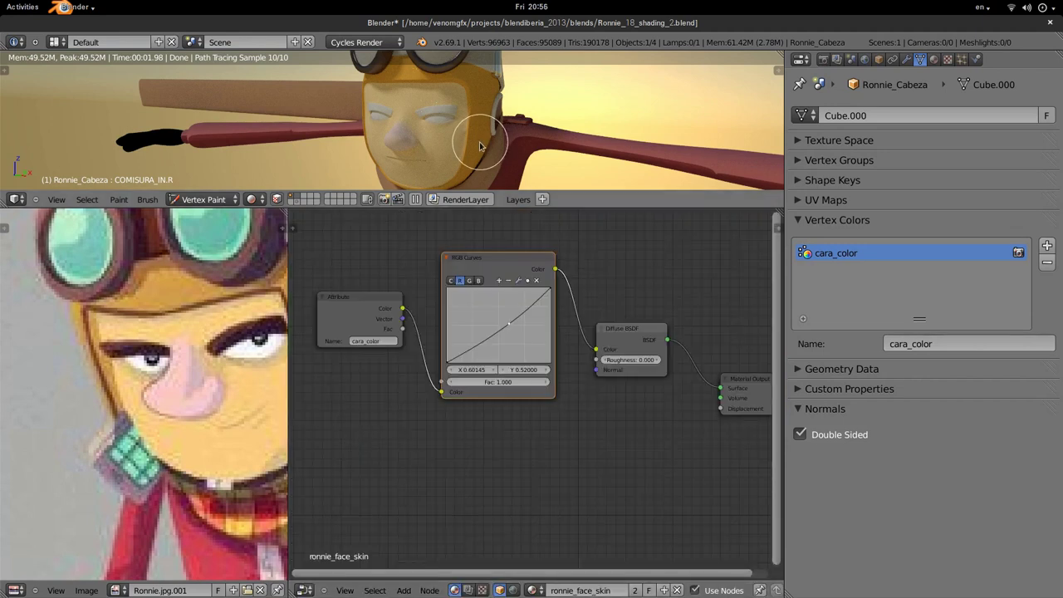
{"action": "scroll", "coordinate": [145, 395], "scroll_direction": "down", "scroll_amount": 2}
{"action": "scroll", "coordinate": [145, 395], "scroll_direction": "down", "scroll_amount": 1}
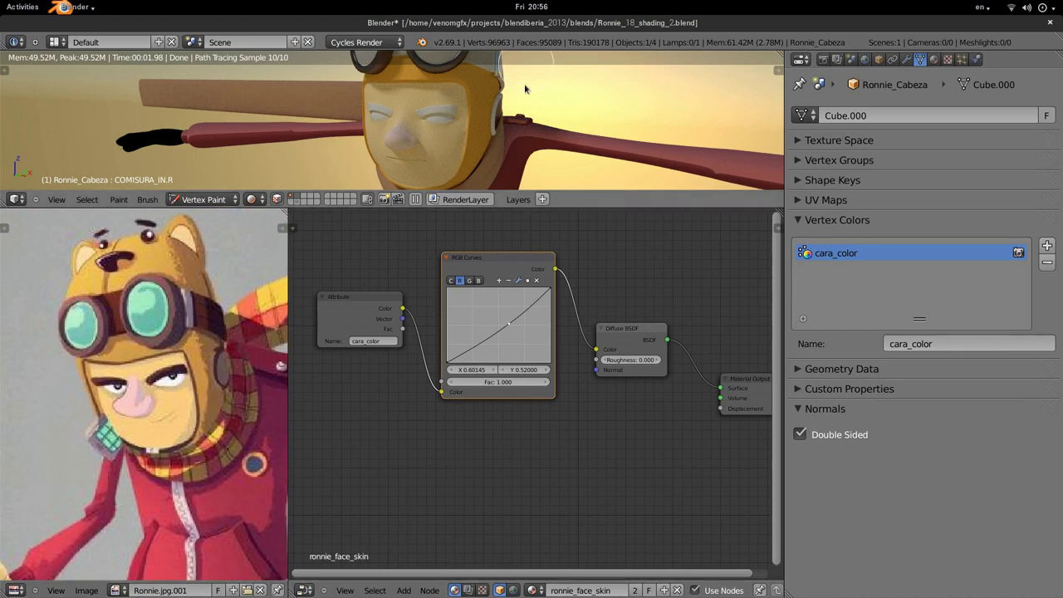